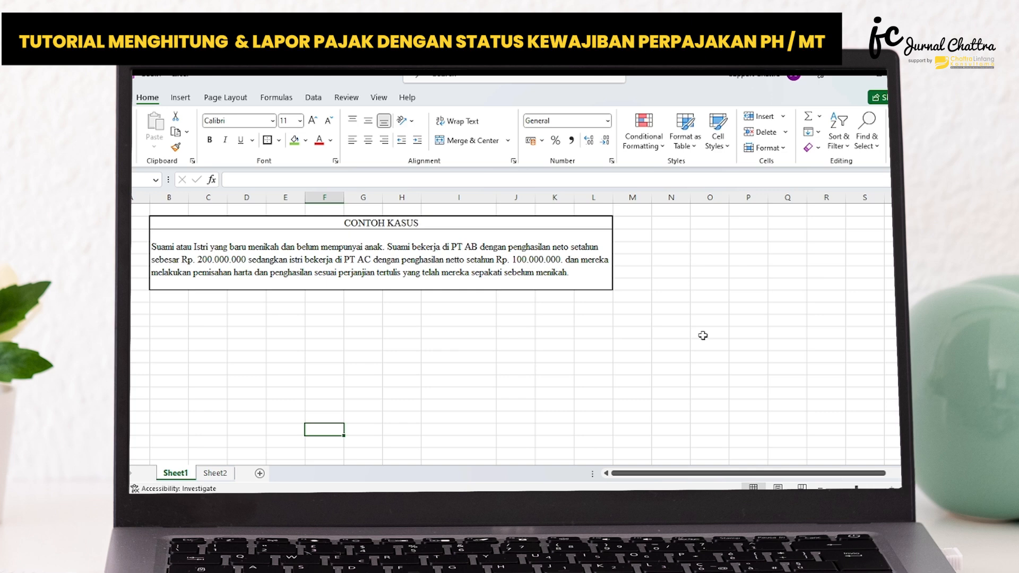
Read the example case on Sheet1, and examine the net income, PTKP and taxable income rows of the calculation on Sheet2.
{"action": "left_click", "coordinate": [446, 248]}
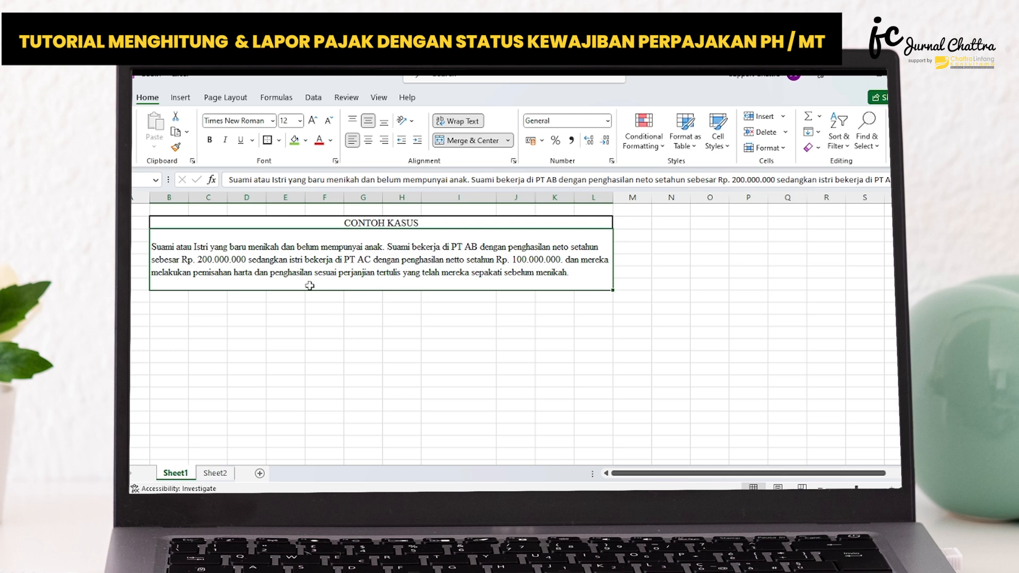
{"action": "left_click", "coordinate": [215, 473]}
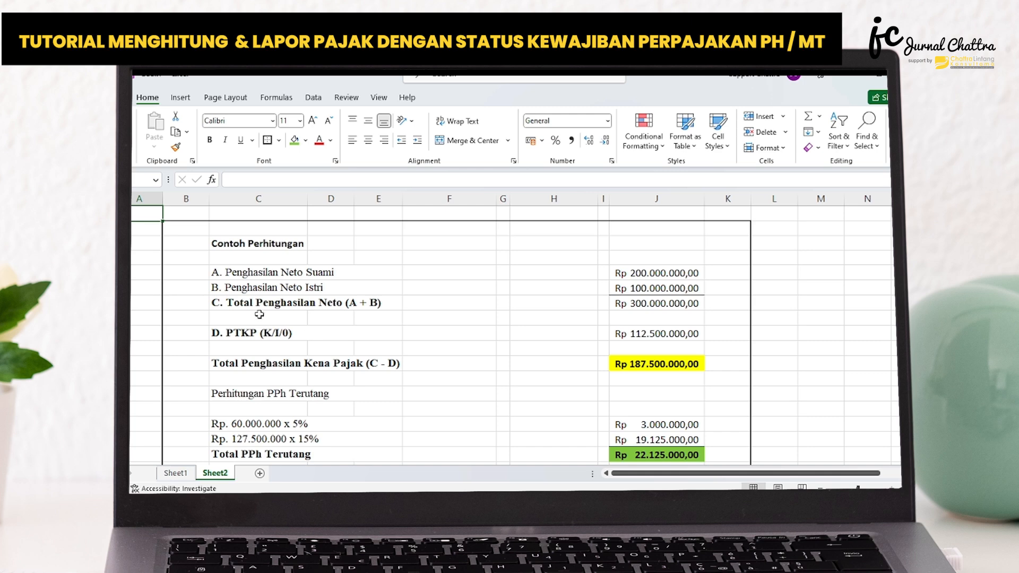
{"action": "left_click", "coordinate": [247, 274]}
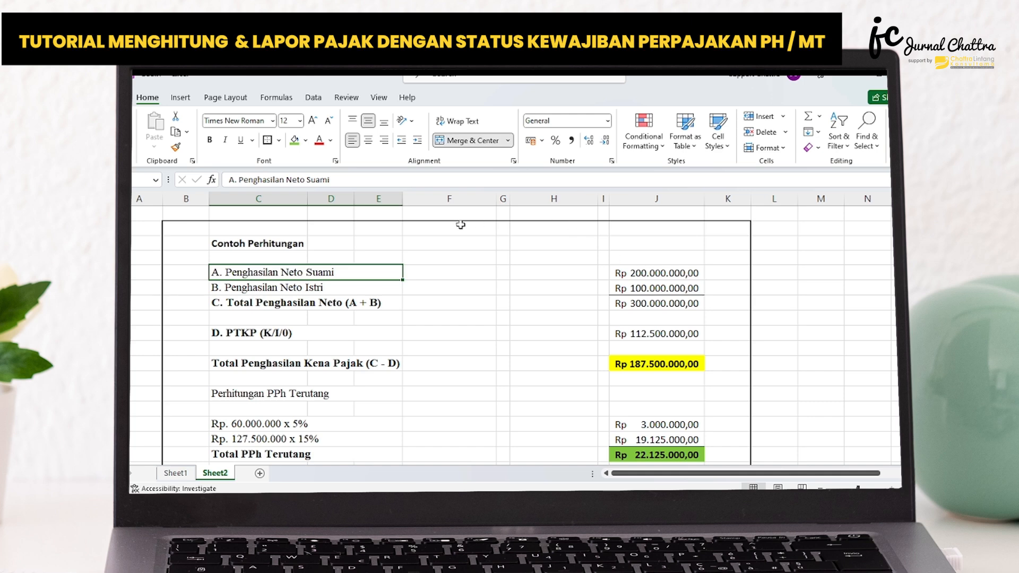
{"action": "left_click", "coordinate": [254, 287]}
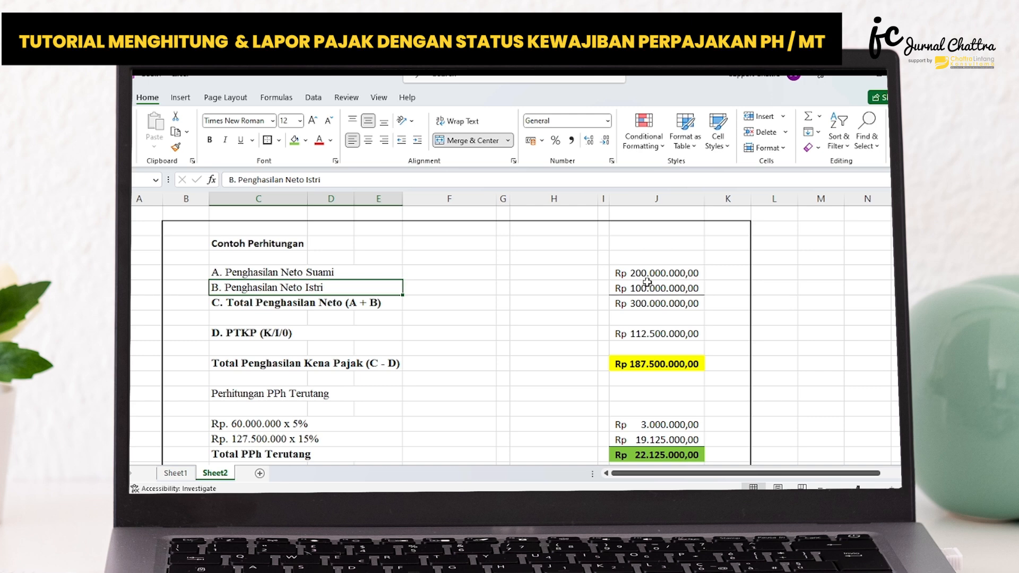
{"action": "left_click", "coordinate": [269, 304]}
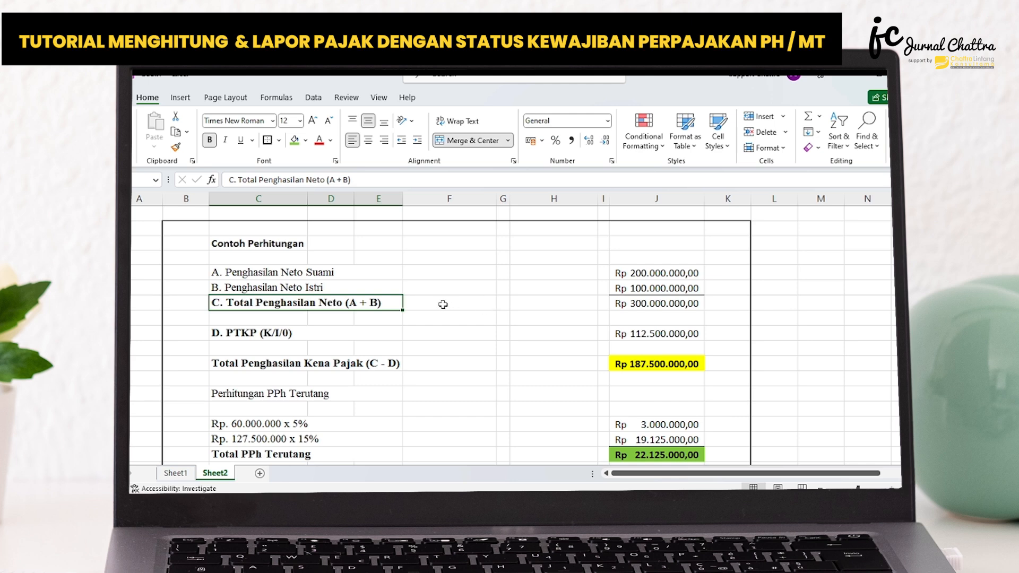
{"action": "scroll", "coordinate": [644, 297], "scroll_direction": "down", "scroll_amount": 1}
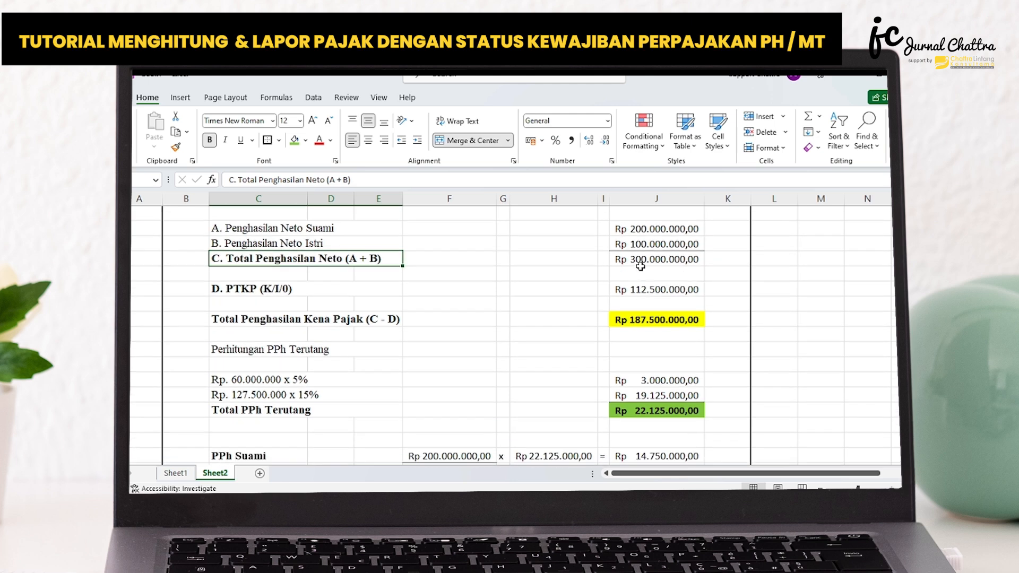
{"action": "left_click", "coordinate": [641, 262]}
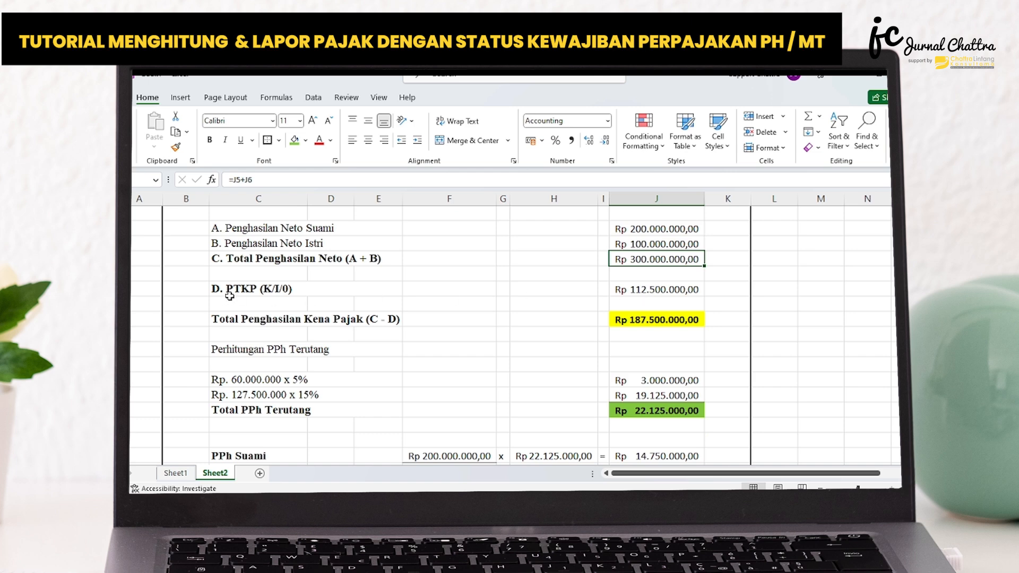
{"action": "scroll", "coordinate": [229, 296], "scroll_direction": "up", "scroll_amount": 1}
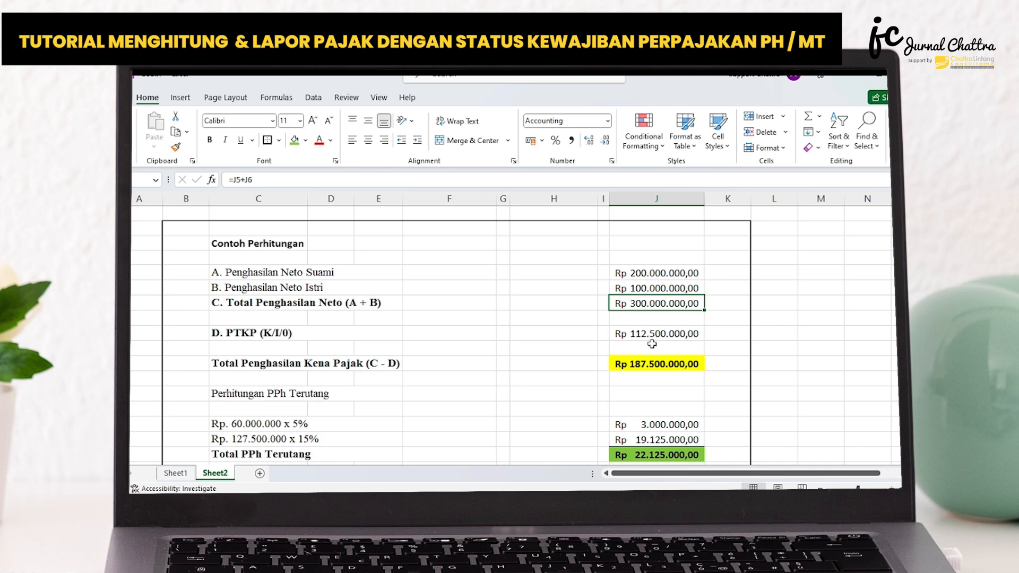
{"action": "scroll", "coordinate": [649, 334], "scroll_direction": "down", "scroll_amount": 1}
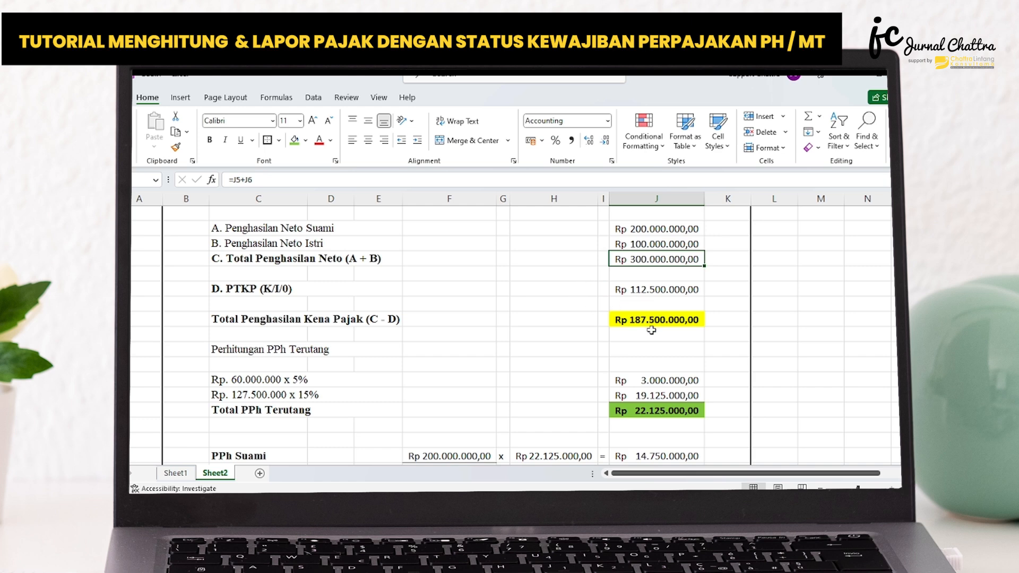
{"action": "scroll", "coordinate": [578, 298], "scroll_direction": "down", "scroll_amount": 1}
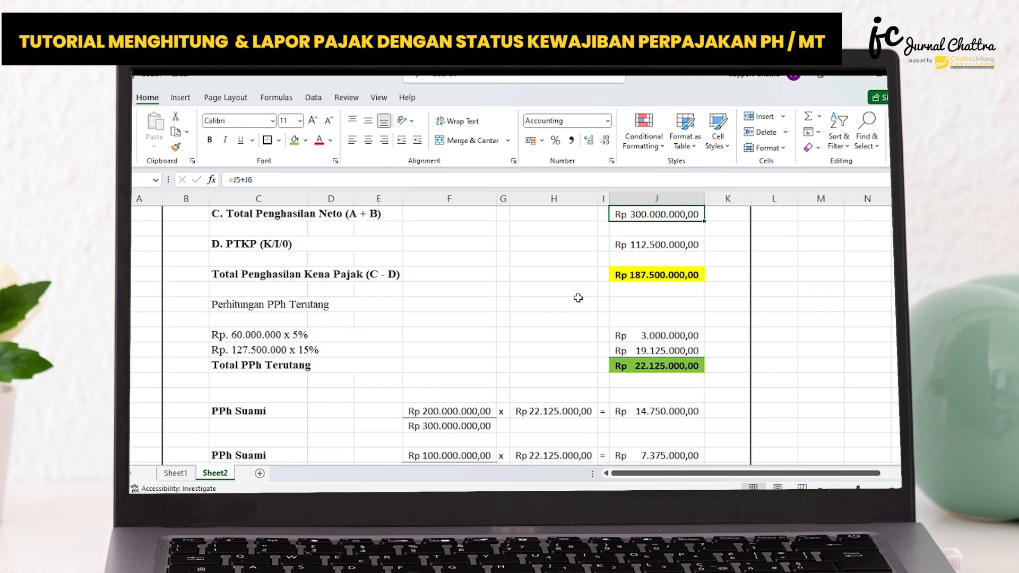
{"action": "scroll", "coordinate": [578, 298], "scroll_direction": "down", "scroll_amount": 1}
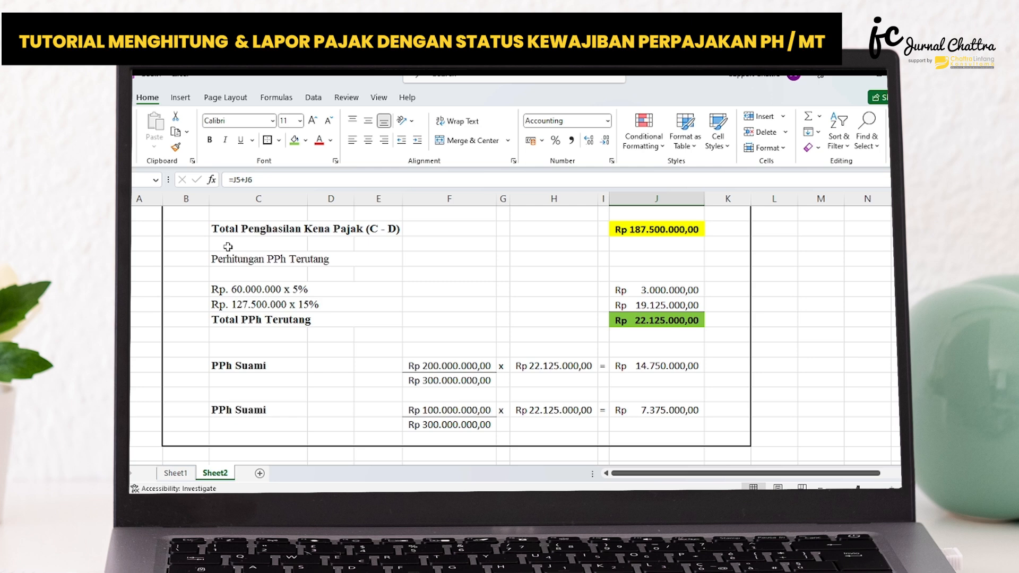
Examine the tax due per rate bracket on Sheet2 and how it is divided proportionally between husband and wife.
{"action": "left_click", "coordinate": [252, 289]}
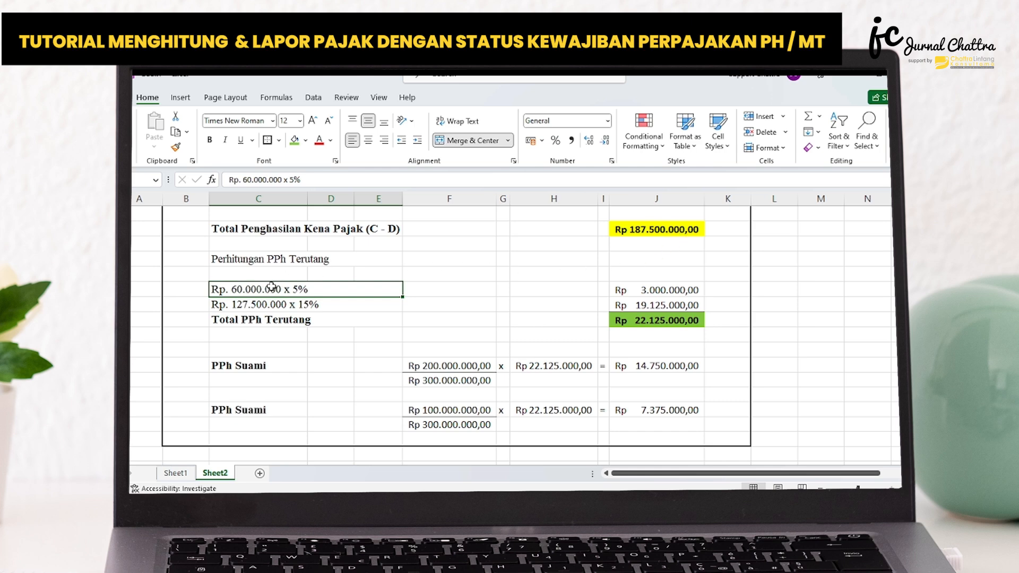
{"action": "left_click", "coordinate": [253, 307]}
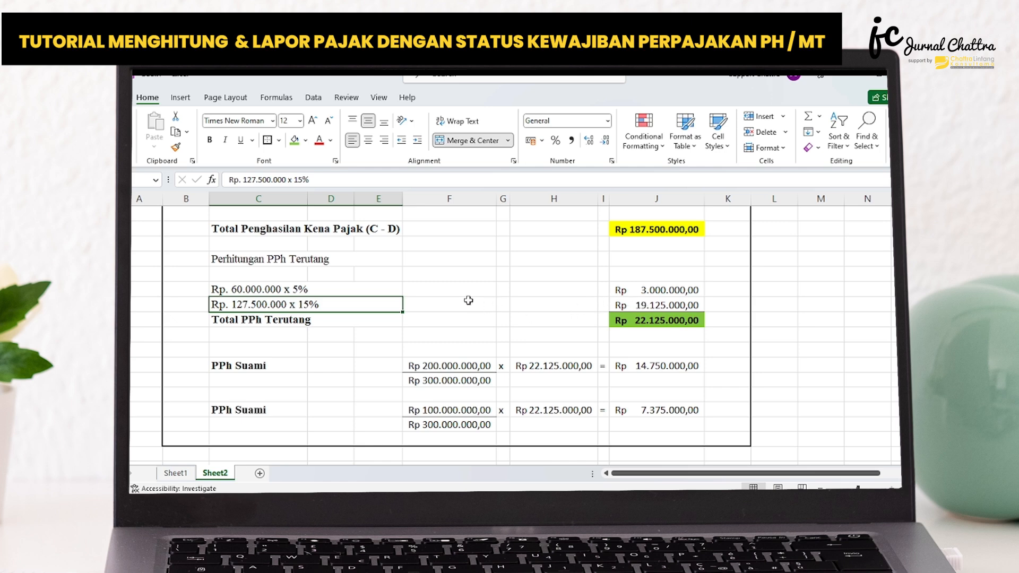
{"action": "left_click", "coordinate": [274, 321]}
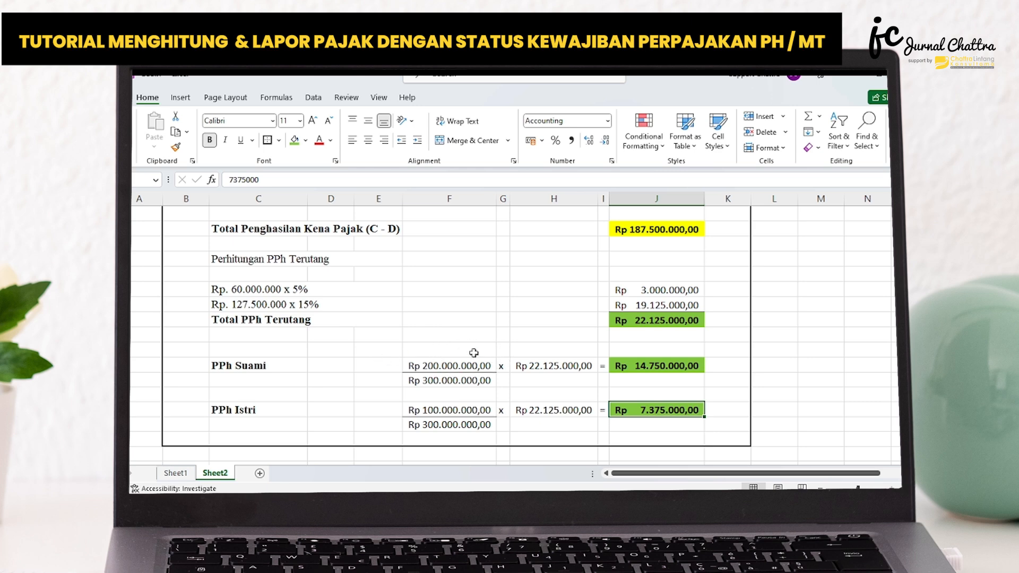
{"action": "scroll", "coordinate": [474, 353], "scroll_direction": "up", "scroll_amount": 3}
{"action": "scroll", "coordinate": [659, 282], "scroll_direction": "down", "scroll_amount": 3}
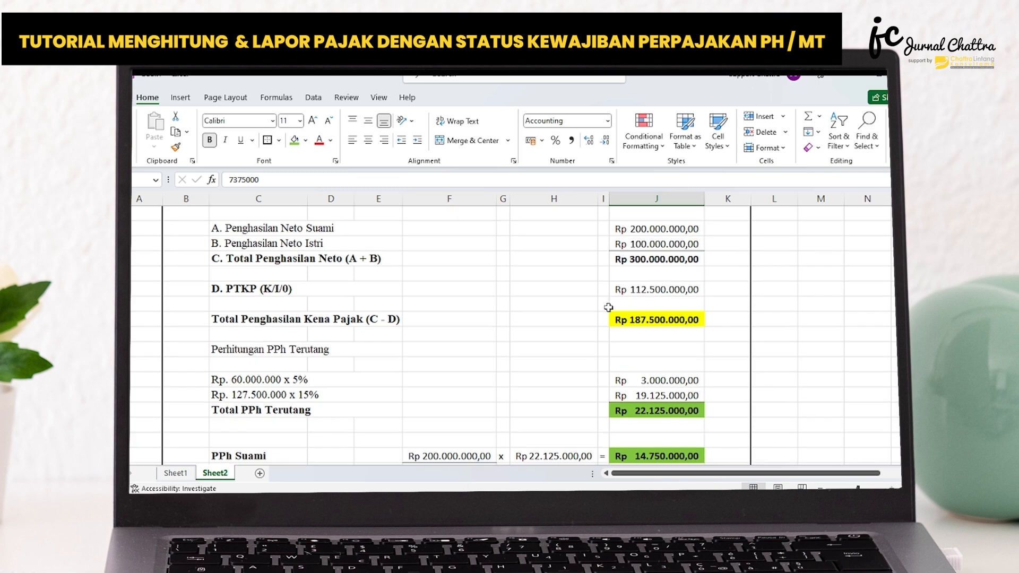
{"action": "scroll", "coordinate": [478, 305], "scroll_direction": "up", "scroll_amount": 3}
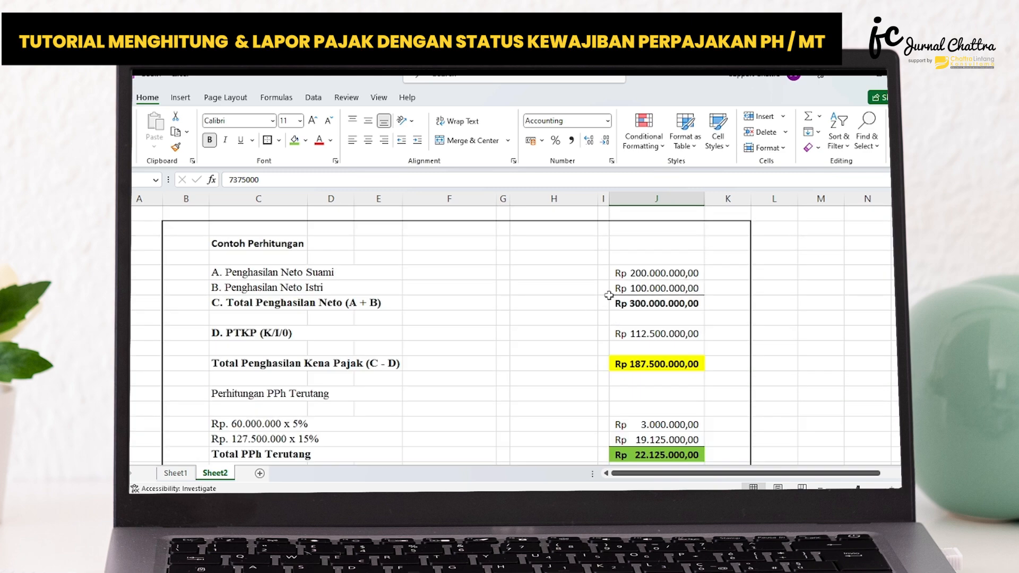
{"action": "scroll", "coordinate": [659, 305], "scroll_direction": "down", "scroll_amount": 3}
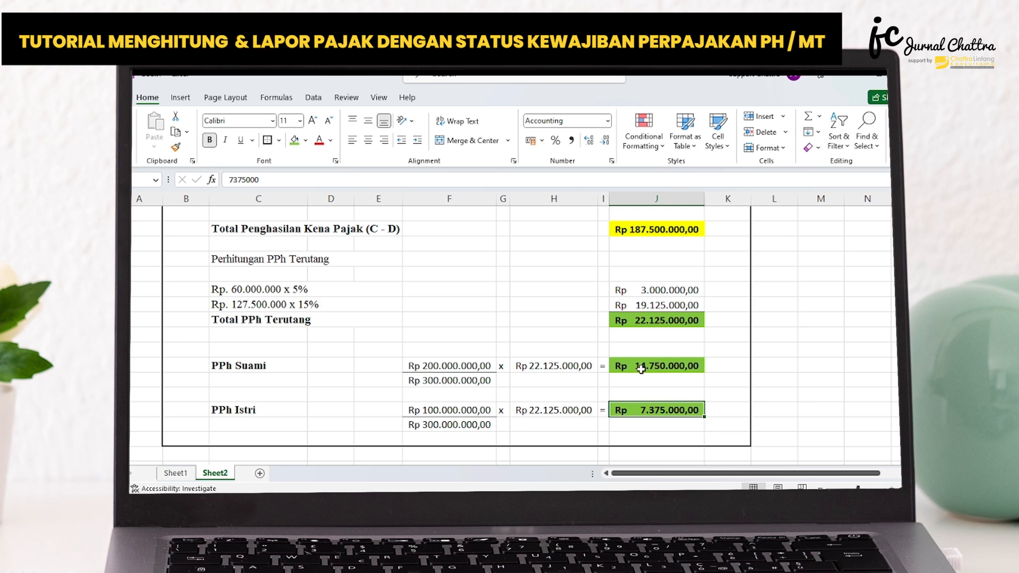
{"action": "scroll", "coordinate": [556, 392], "scroll_direction": "down", "scroll_amount": 1}
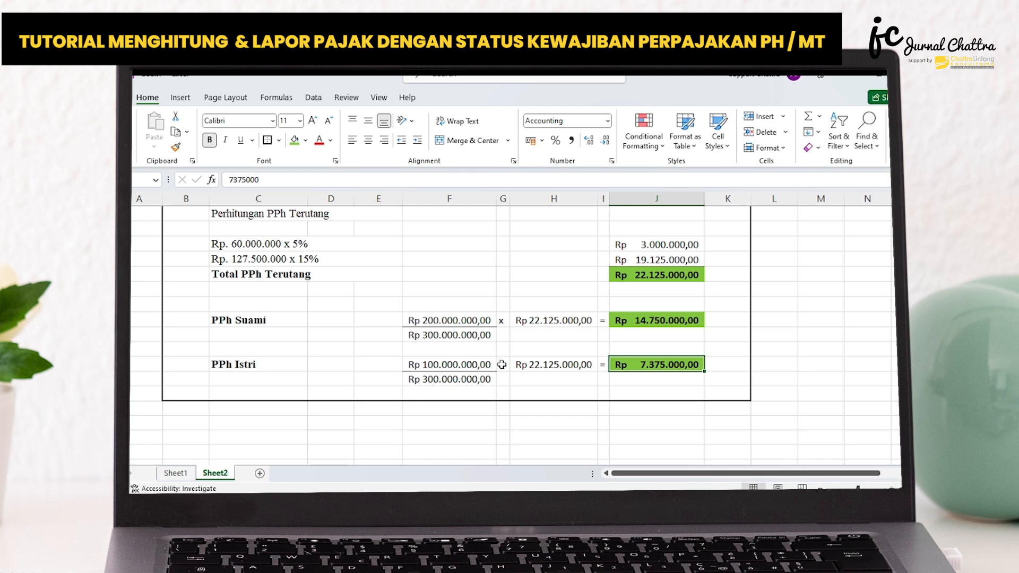
{"action": "scroll", "coordinate": [502, 364], "scroll_direction": "up", "scroll_amount": 2}
{"action": "scroll", "coordinate": [662, 296], "scroll_direction": "down", "scroll_amount": 1}
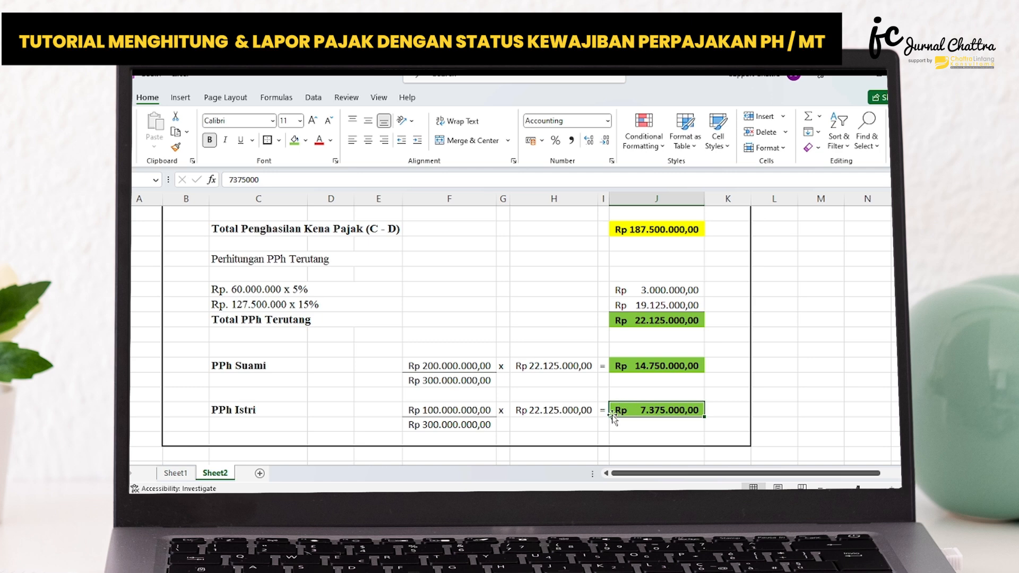
{"action": "scroll", "coordinate": [589, 406], "scroll_direction": "down", "scroll_amount": 1}
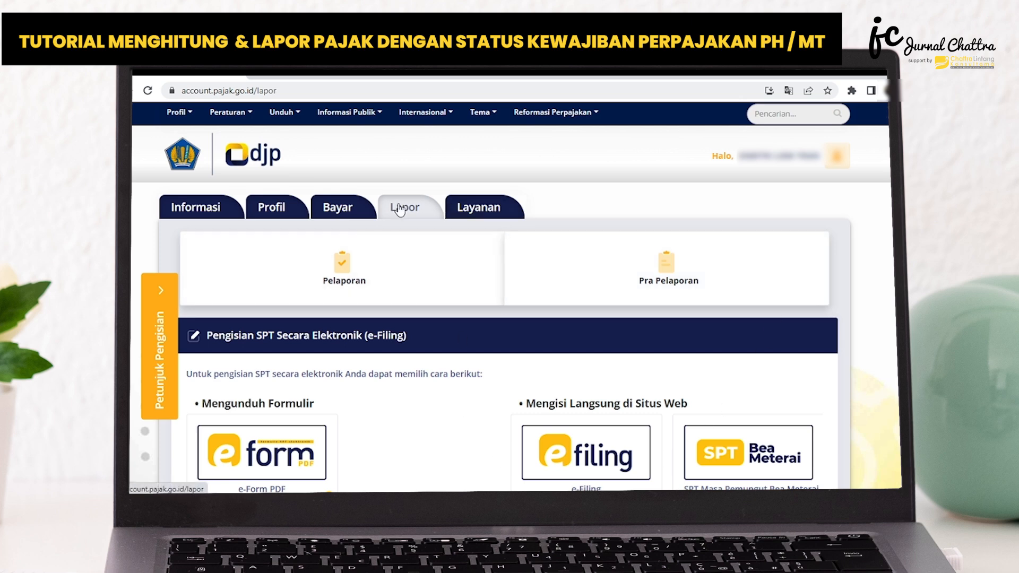
In the DJP Online website, open e-Filing from the reporting page and start creating a new SPT.
{"action": "scroll", "coordinate": [400, 209], "scroll_direction": "down", "scroll_amount": 1}
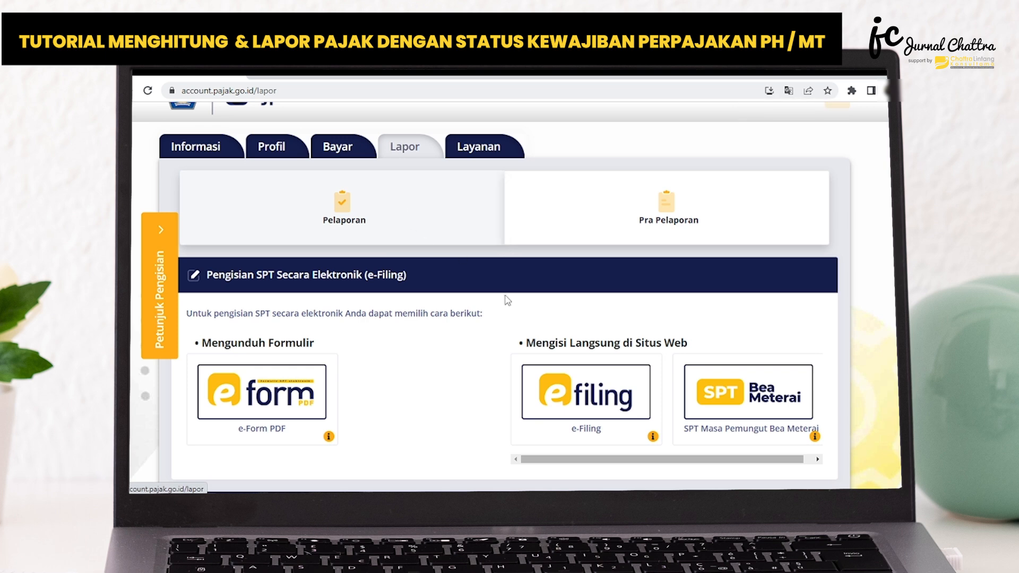
{"action": "left_click", "coordinate": [567, 401]}
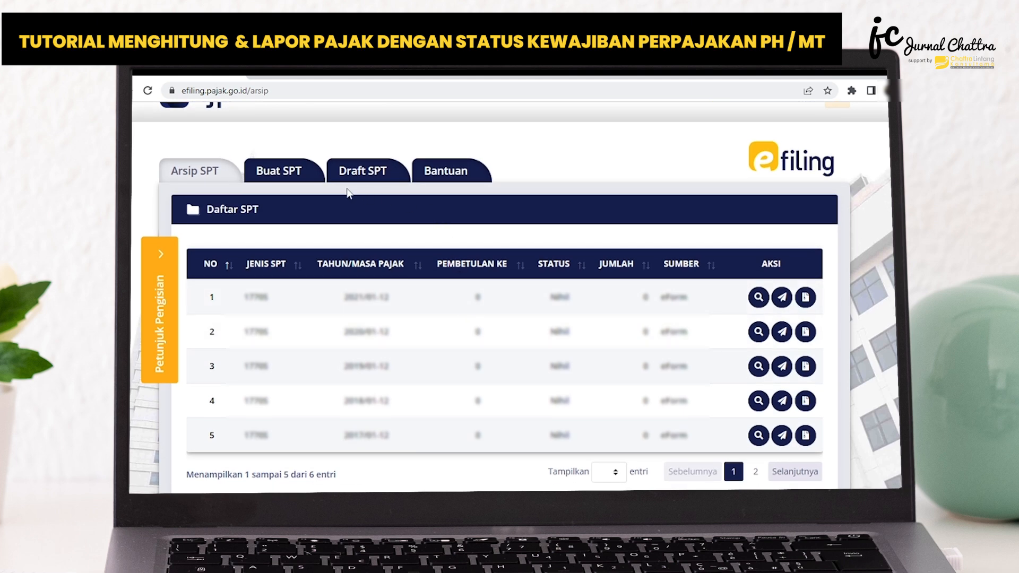
{"action": "left_click", "coordinate": [296, 174]}
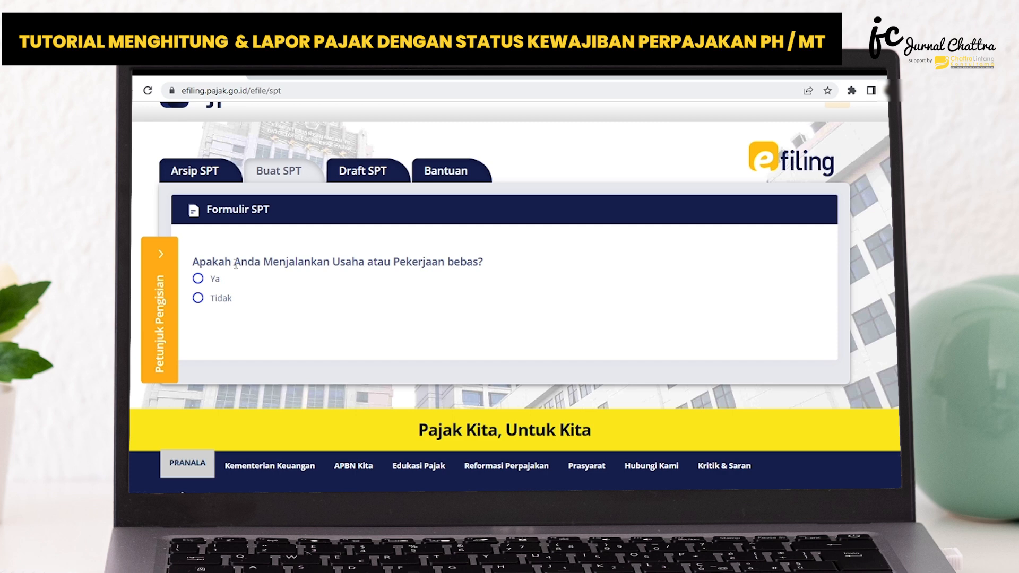
Answer Tidak for business or freelance work and Ya for MT/PH status, and open SPT 1770 S using the form layout (Dengan bentuk formulir).
{"action": "left_click", "coordinate": [198, 298]}
{"action": "scroll", "coordinate": [357, 256], "scroll_direction": "down", "scroll_amount": 1}
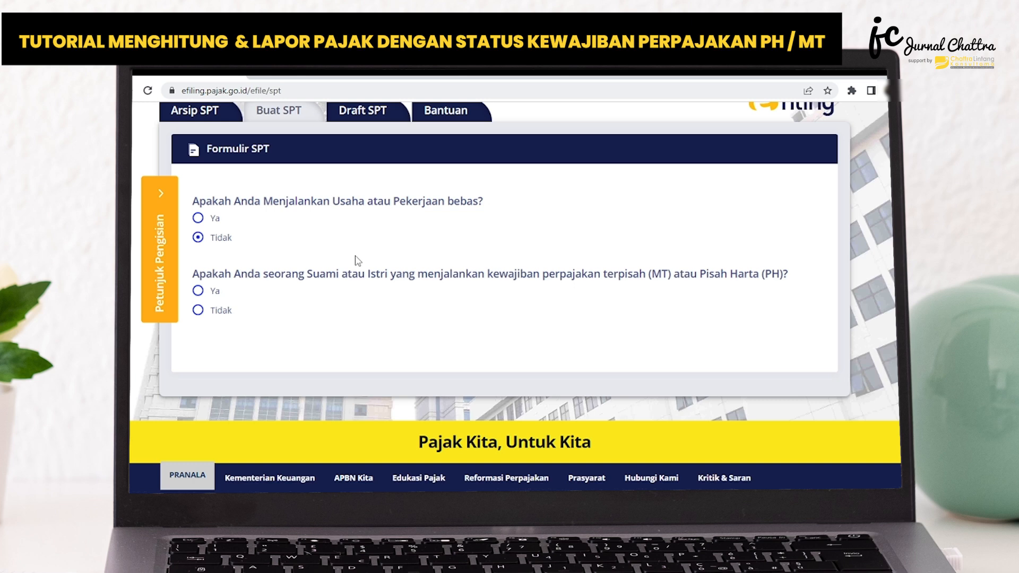
{"action": "left_click", "coordinate": [198, 291]}
{"action": "scroll", "coordinate": [243, 274], "scroll_direction": "down", "scroll_amount": 1}
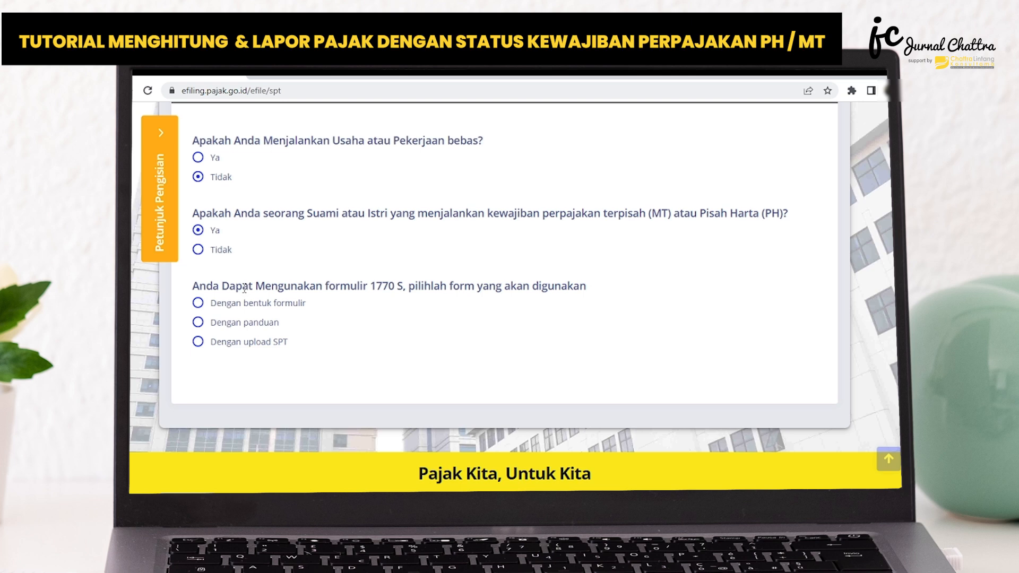
{"action": "left_click", "coordinate": [205, 306]}
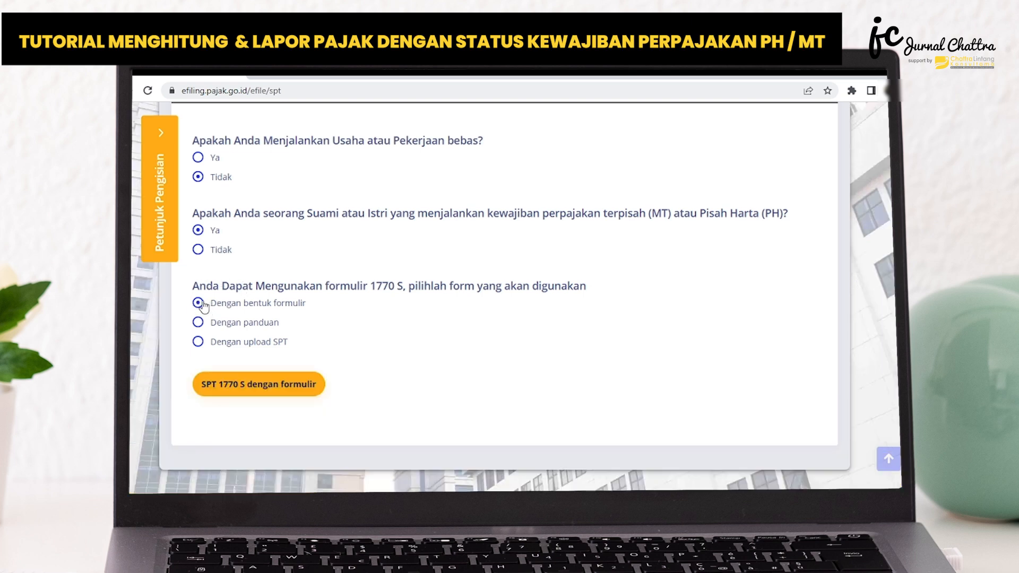
{"action": "left_click", "coordinate": [275, 386]}
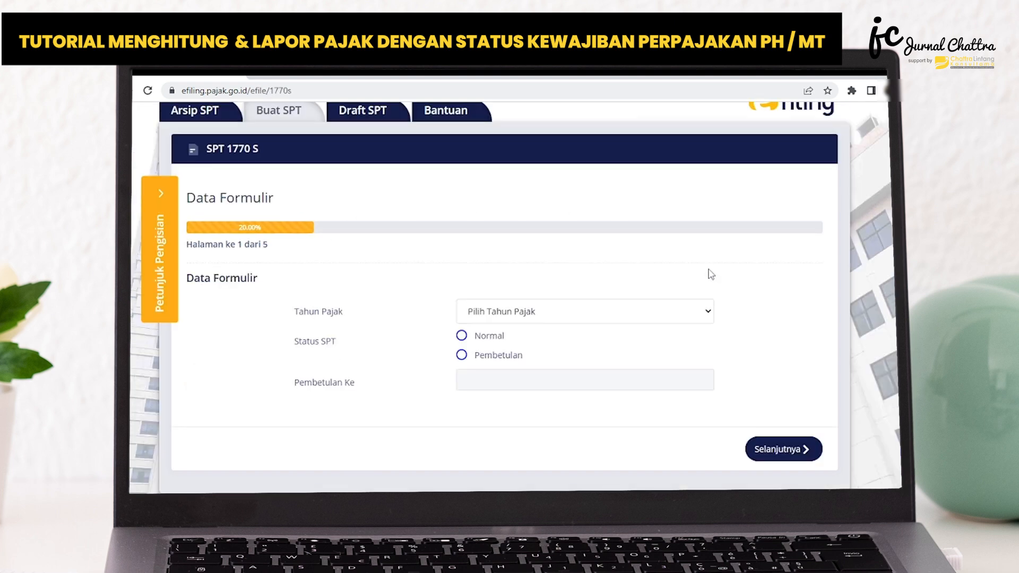
Set the tax year to 2022 with SPT status Normal and continue to Lampiran II.
{"action": "left_click", "coordinate": [480, 313]}
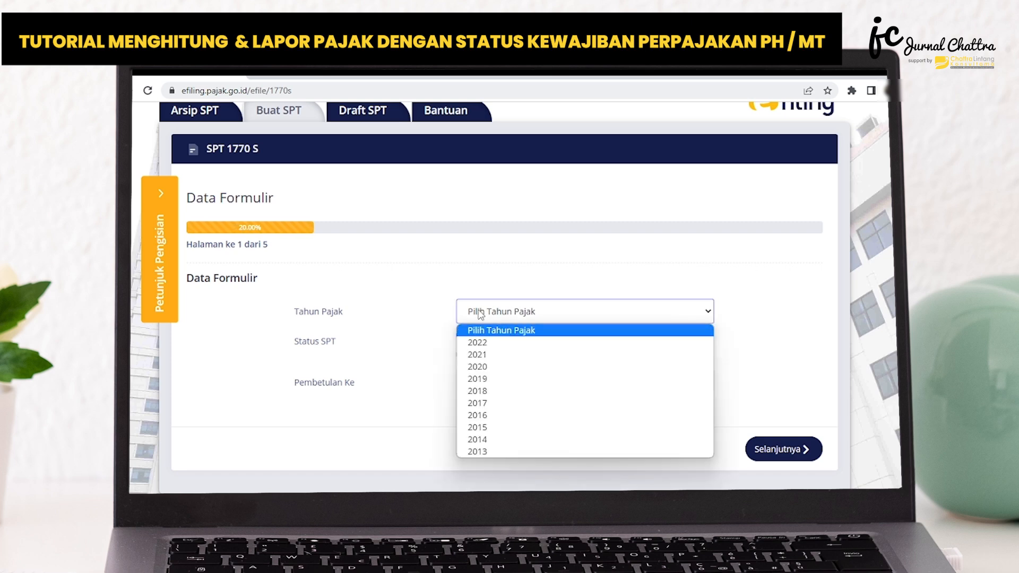
{"action": "left_click", "coordinate": [487, 344]}
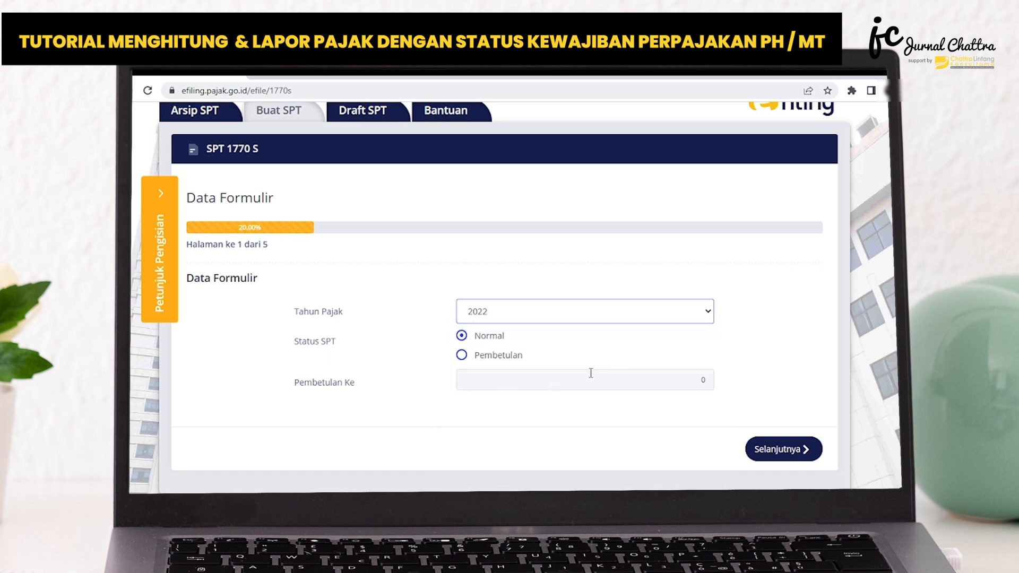
{"action": "scroll", "coordinate": [432, 320], "scroll_direction": "down", "scroll_amount": 1}
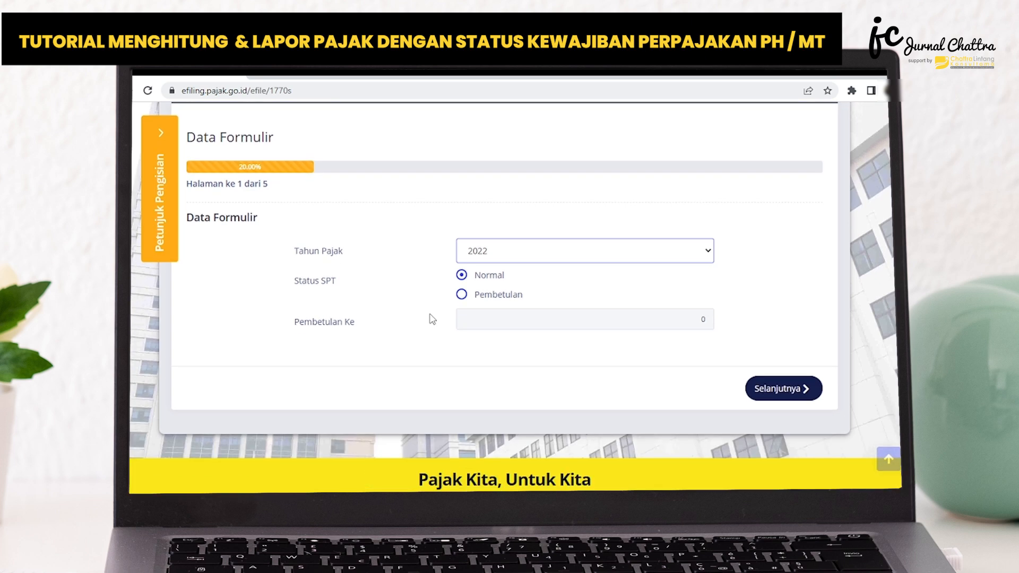
{"action": "scroll", "coordinate": [433, 320], "scroll_direction": "up", "scroll_amount": 1}
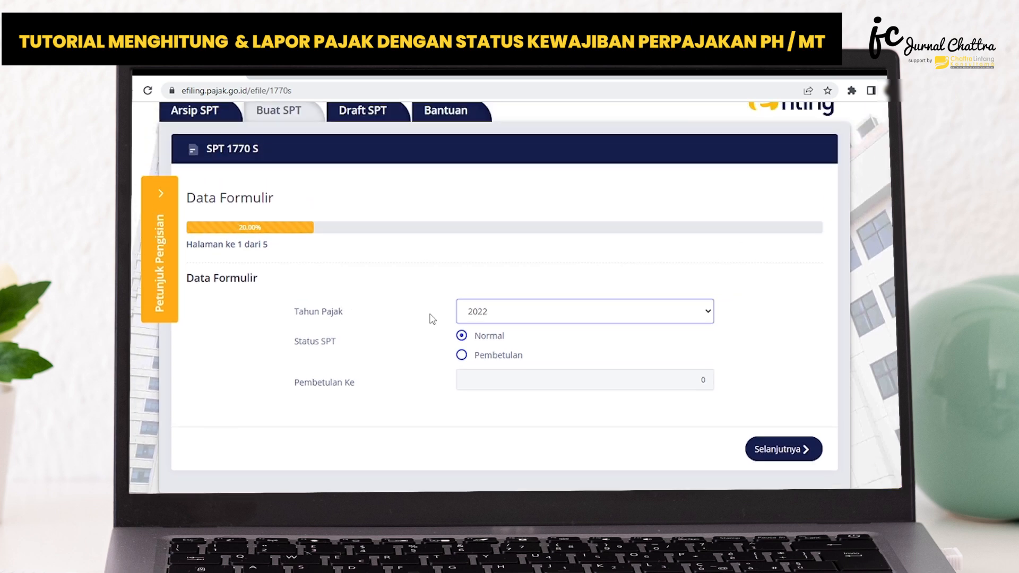
{"action": "left_click", "coordinate": [780, 451]}
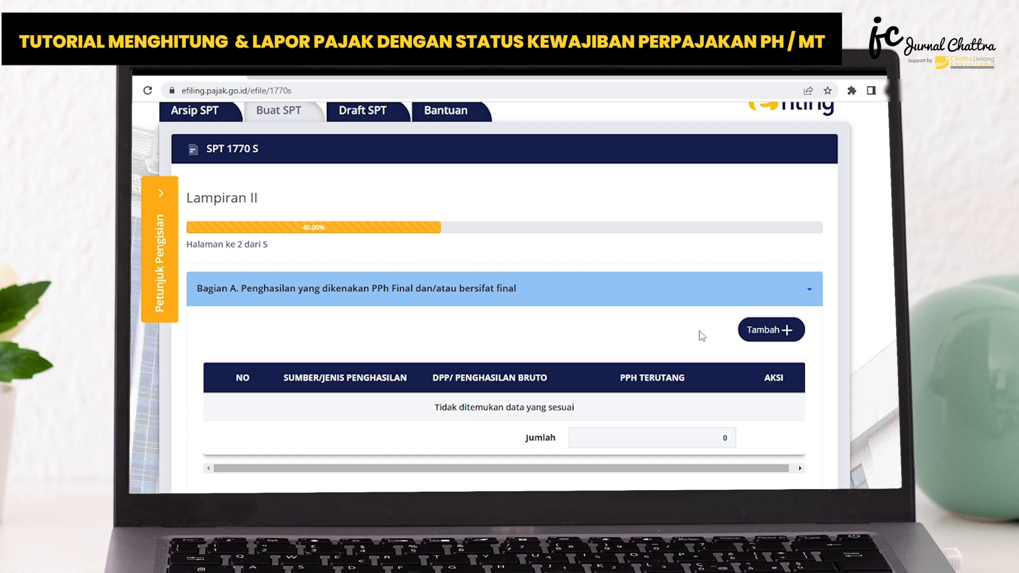
{"action": "scroll", "coordinate": [703, 335], "scroll_direction": "down", "scroll_amount": 1}
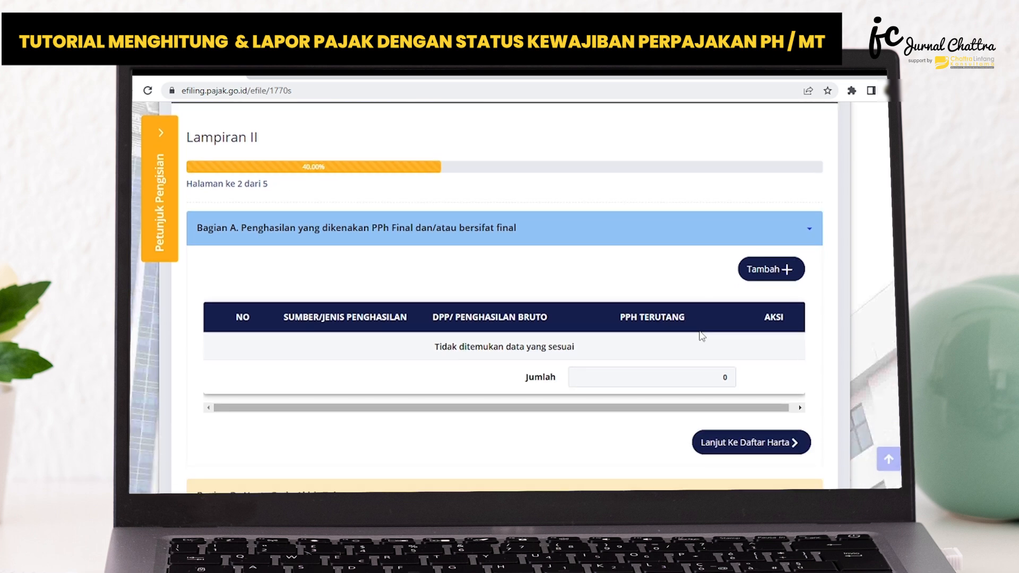
{"action": "scroll", "coordinate": [696, 335], "scroll_direction": "down", "scroll_amount": 1}
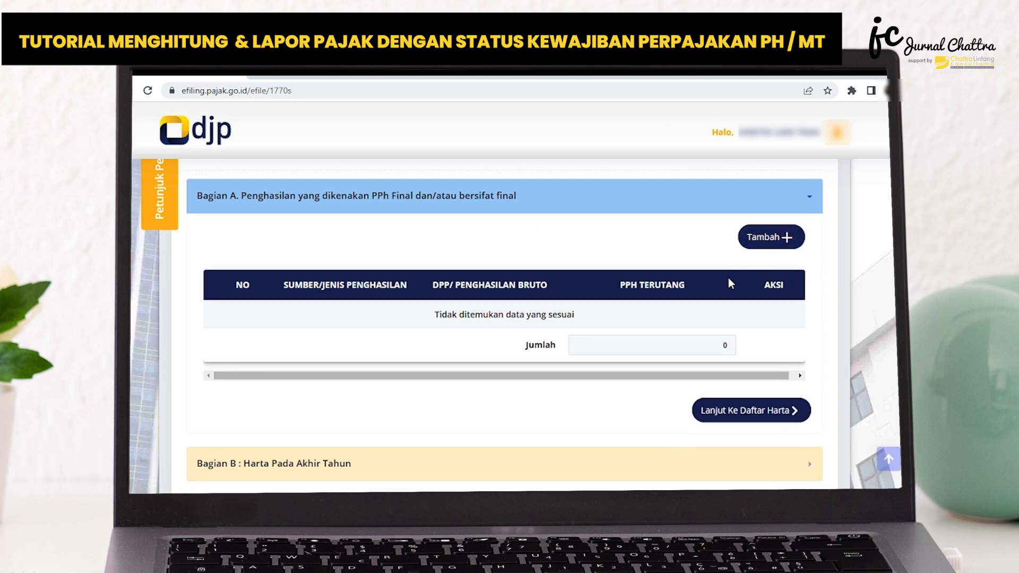
{"action": "scroll", "coordinate": [730, 282], "scroll_direction": "up", "scroll_amount": 1}
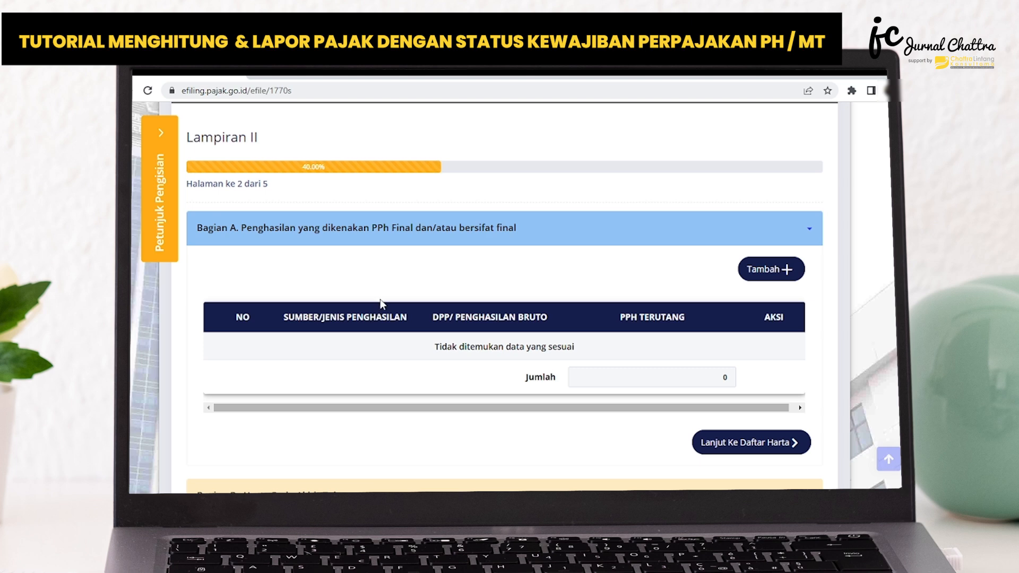
Examine the income types available for a new final-tax income entry in Bagian A of Lampiran II.
{"action": "left_click", "coordinate": [775, 275]}
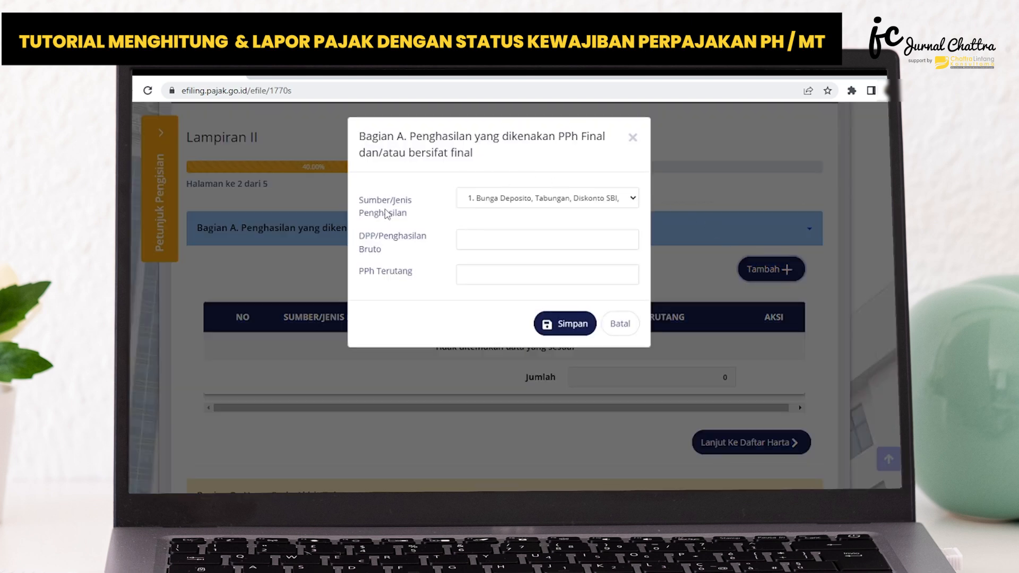
{"action": "left_click", "coordinate": [557, 203]}
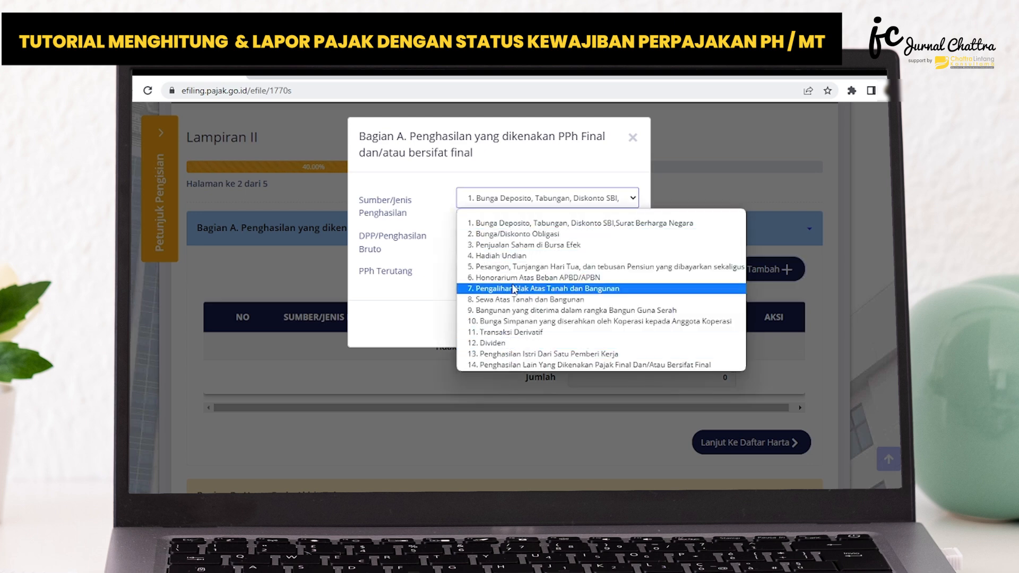
{"action": "left_click", "coordinate": [419, 321]}
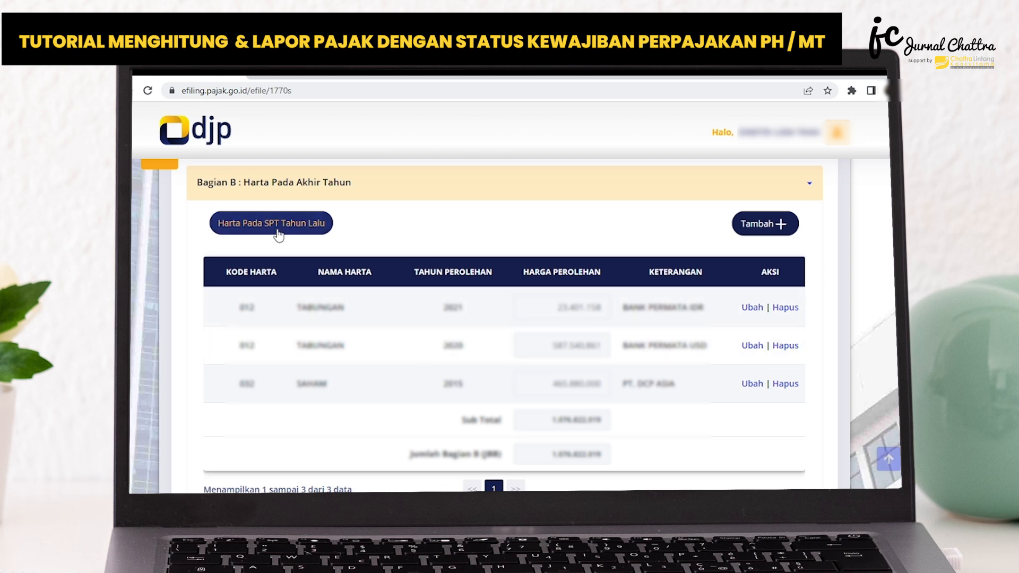
Load the assets from last year's SPT in Bagian B and continue to the debt list in Bagian C.
{"action": "left_click", "coordinate": [260, 221]}
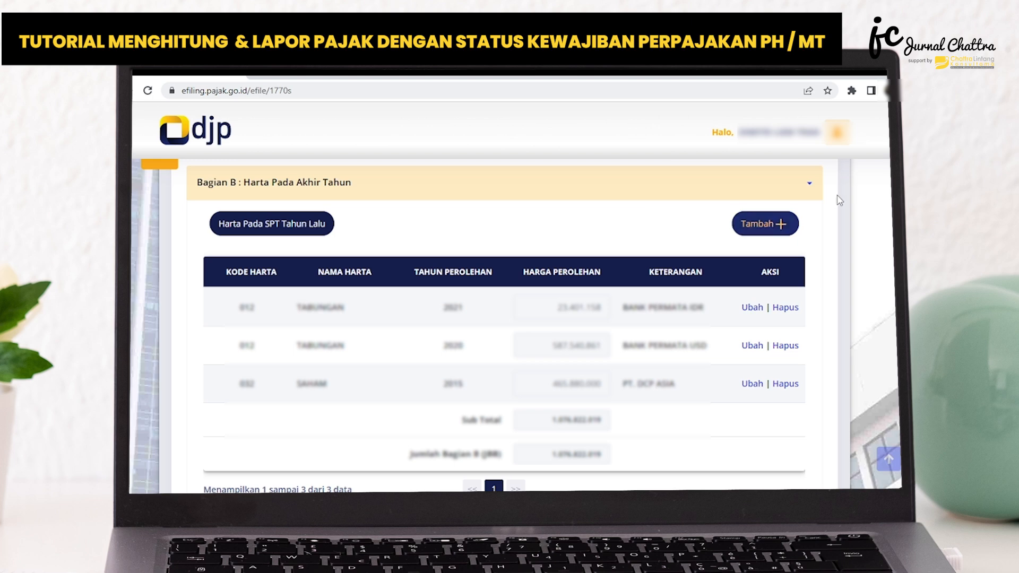
{"action": "scroll", "coordinate": [504, 277], "scroll_direction": "down", "scroll_amount": 1}
{"action": "scroll", "coordinate": [503, 276], "scroll_direction": "down", "scroll_amount": 4}
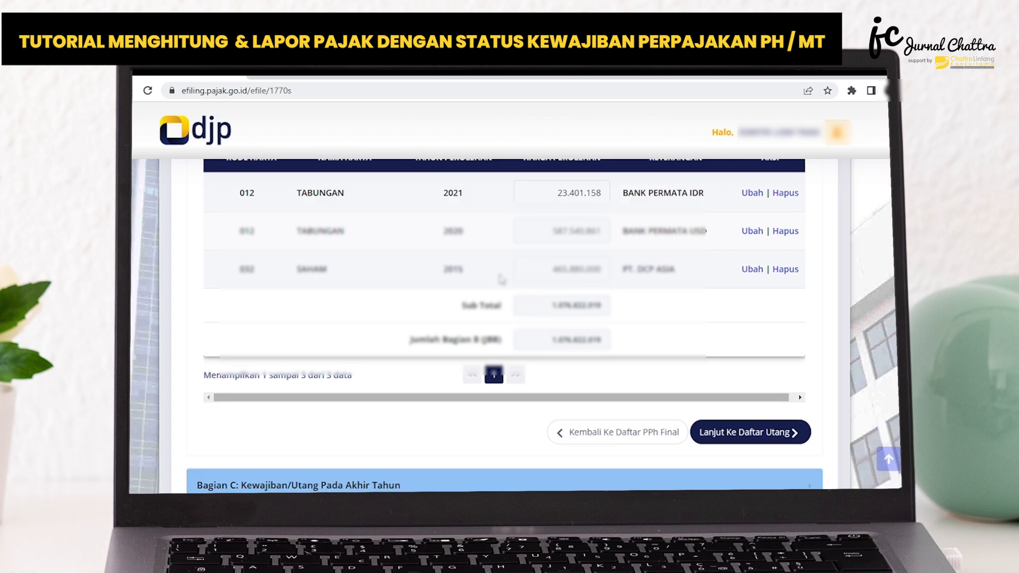
{"action": "scroll", "coordinate": [704, 296], "scroll_direction": "down", "scroll_amount": 2}
{"action": "left_click", "coordinate": [758, 307]}
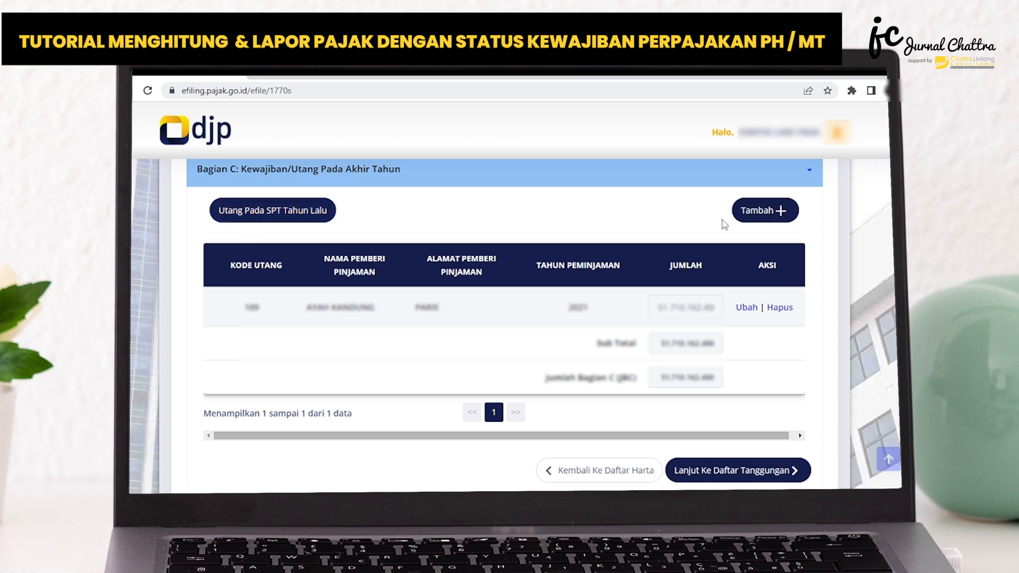
Check the fields of a new debt entry without saving it, and continue to the dependants list in Bagian D.
{"action": "left_click", "coordinate": [766, 211]}
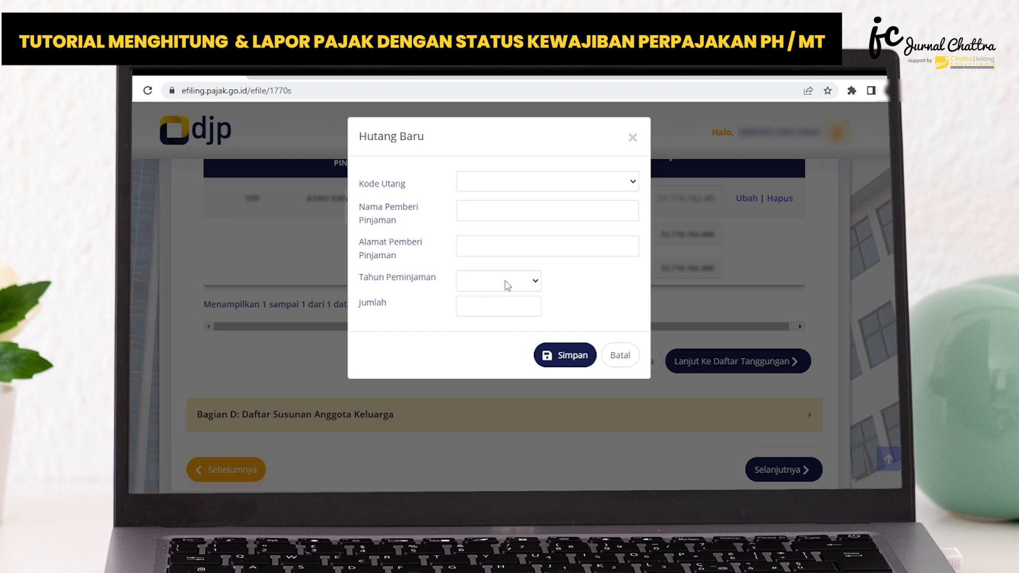
{"action": "left_click", "coordinate": [617, 358]}
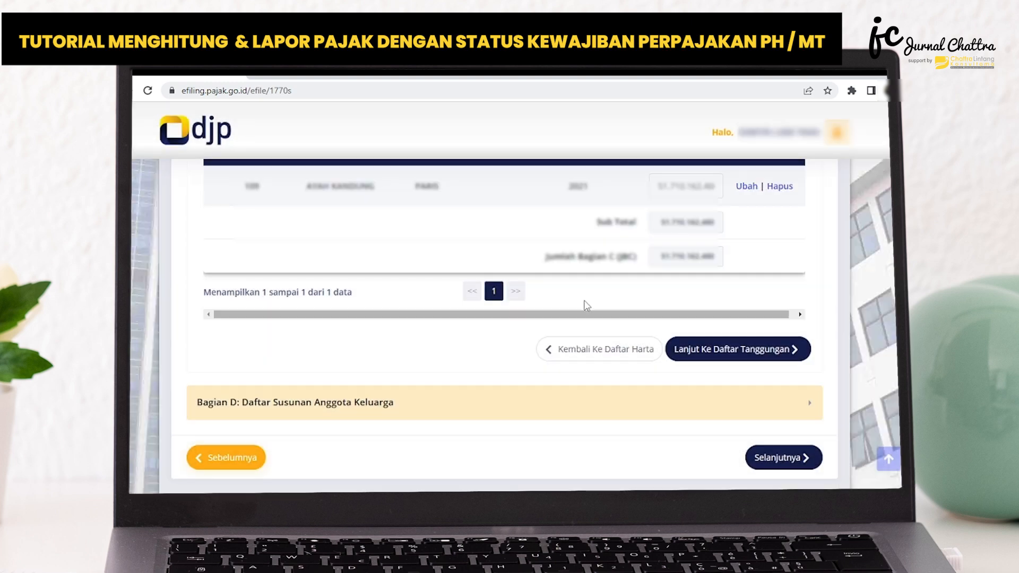
{"action": "left_click", "coordinate": [752, 355]}
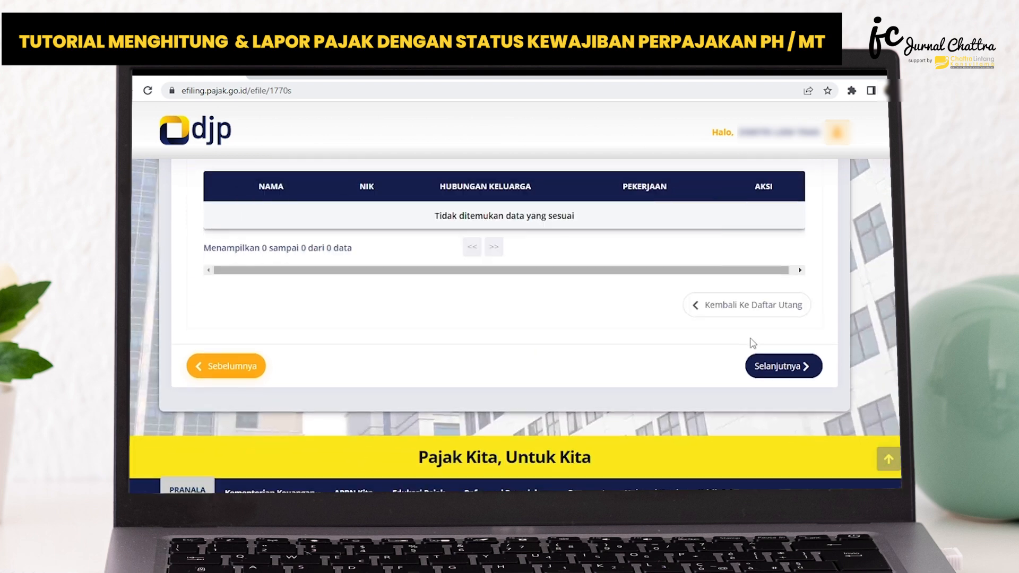
Review the family member list in Bagian D and continue to Lampiran I.
{"action": "scroll", "coordinate": [620, 253], "scroll_direction": "up", "scroll_amount": 2}
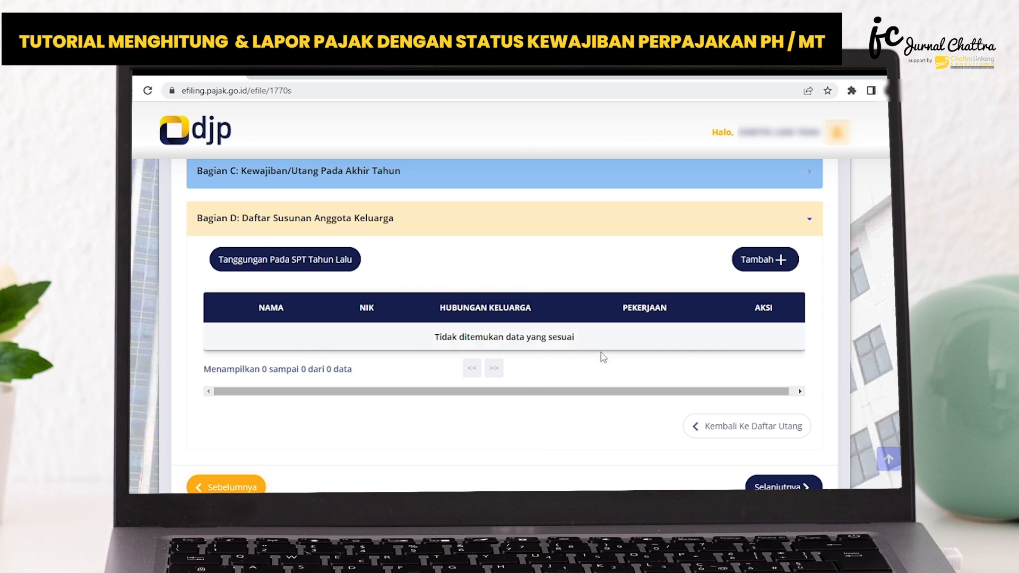
{"action": "scroll", "coordinate": [674, 304], "scroll_direction": "down", "scroll_amount": 3}
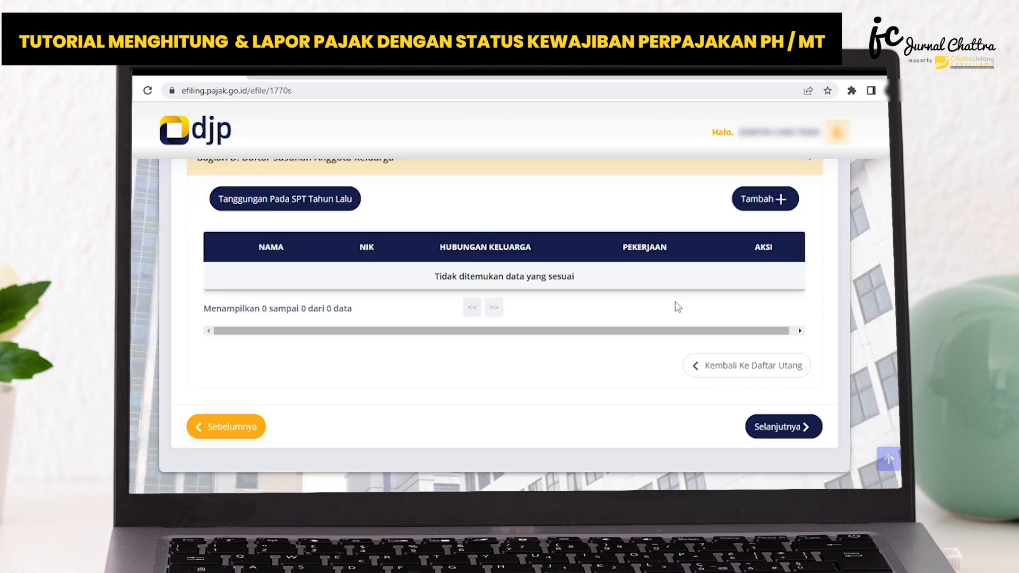
{"action": "scroll", "coordinate": [778, 319], "scroll_direction": "up", "scroll_amount": 1}
{"action": "left_click", "coordinate": [807, 427]}
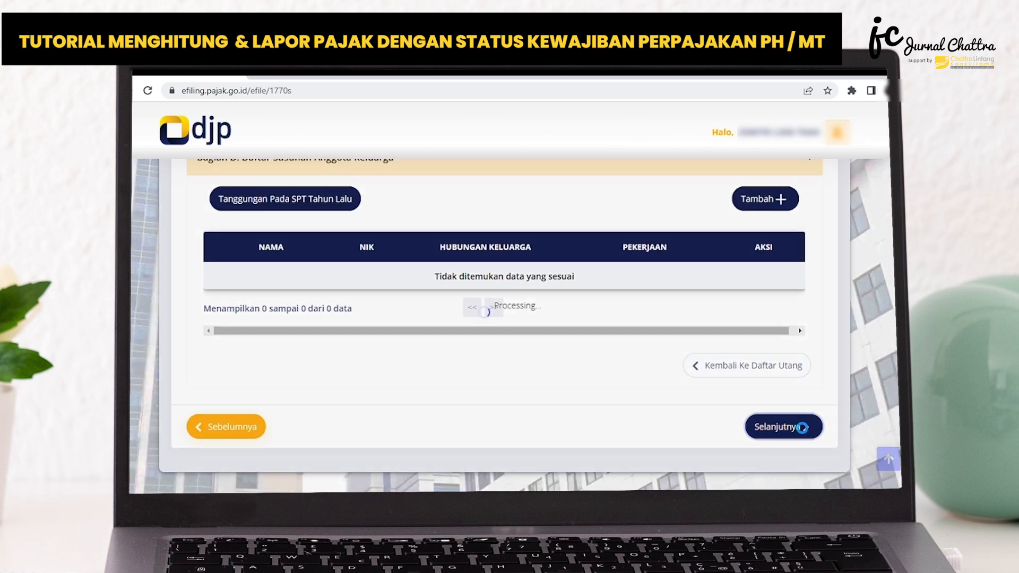
Review the other domestic net income categories in Bagian A of Lampiran I and continue to Bagian B.
{"action": "scroll", "coordinate": [636, 395], "scroll_direction": "down", "scroll_amount": 1}
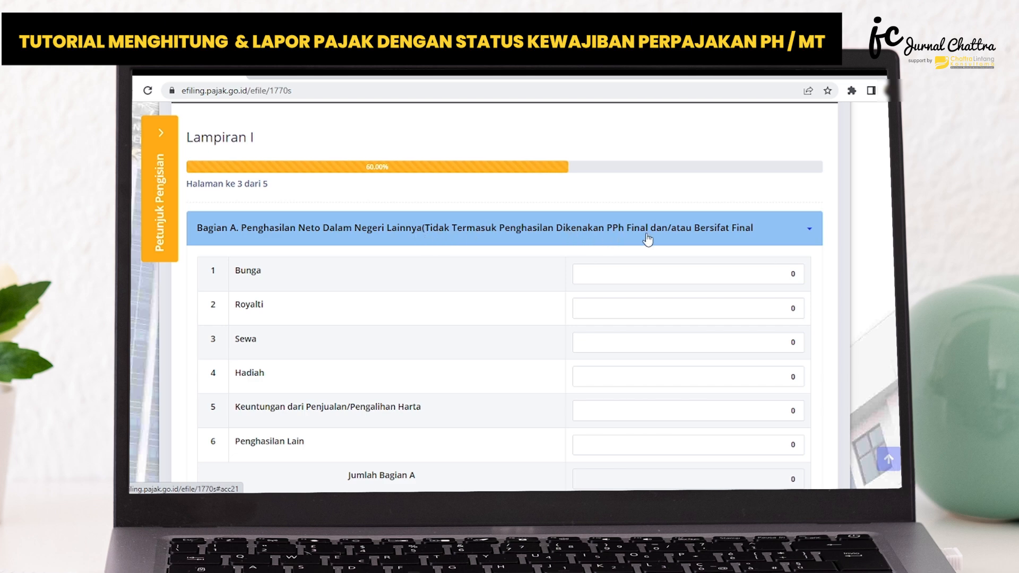
{"action": "scroll", "coordinate": [673, 234], "scroll_direction": "down", "scroll_amount": 1}
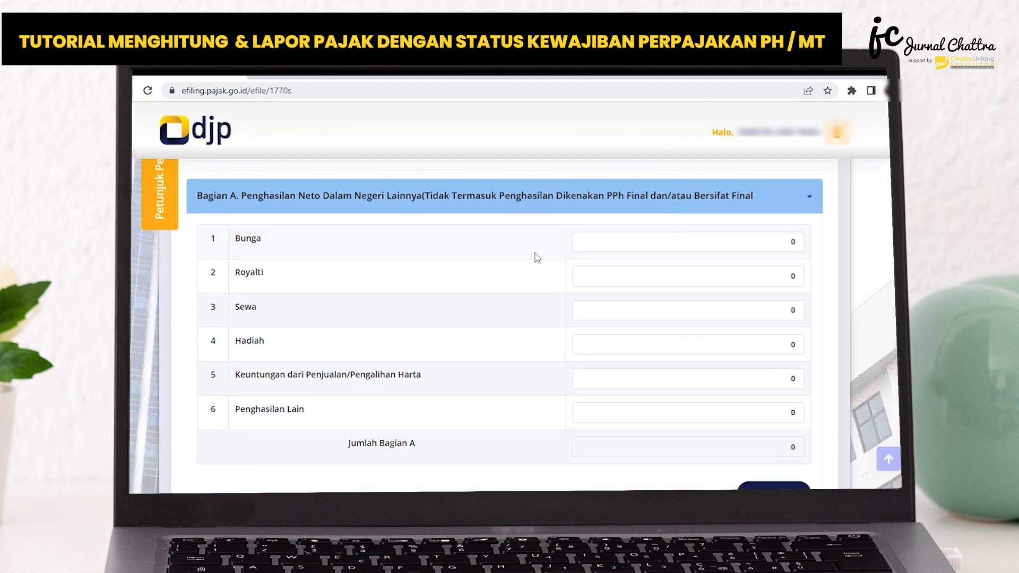
{"action": "scroll", "coordinate": [526, 273], "scroll_direction": "down", "scroll_amount": 2}
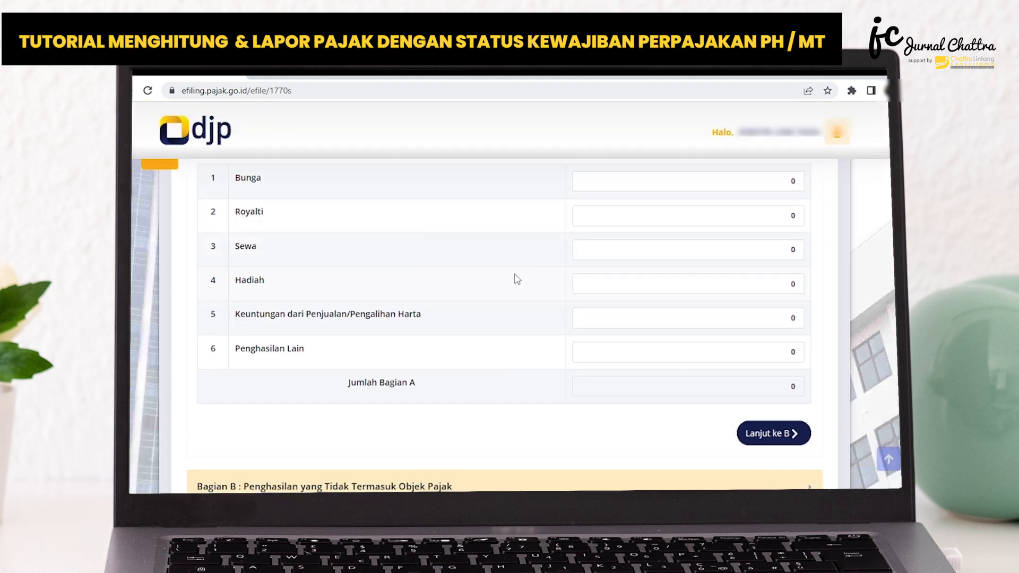
{"action": "scroll", "coordinate": [526, 277], "scroll_direction": "up", "scroll_amount": 2}
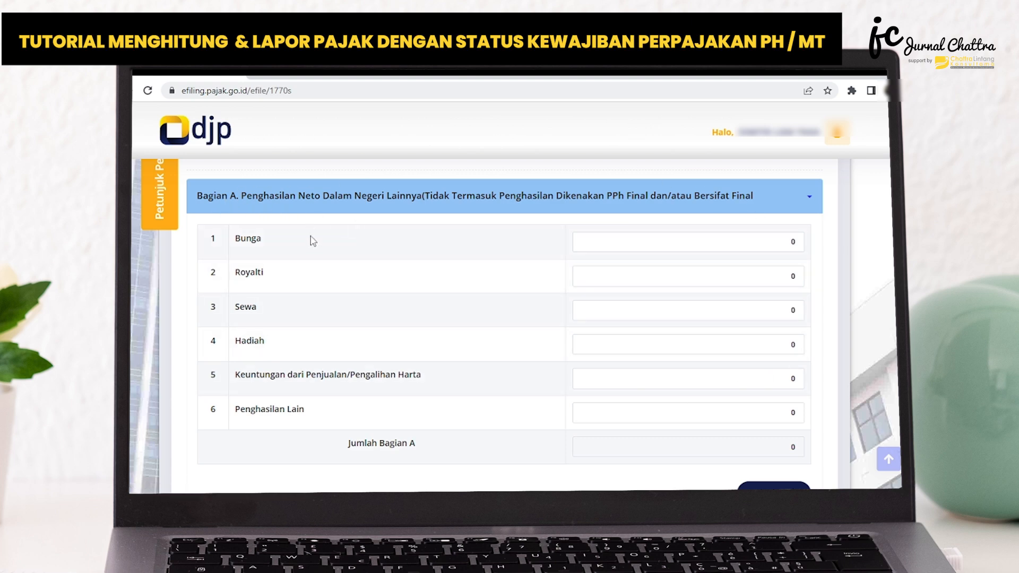
{"action": "scroll", "coordinate": [753, 296], "scroll_direction": "down", "scroll_amount": 2}
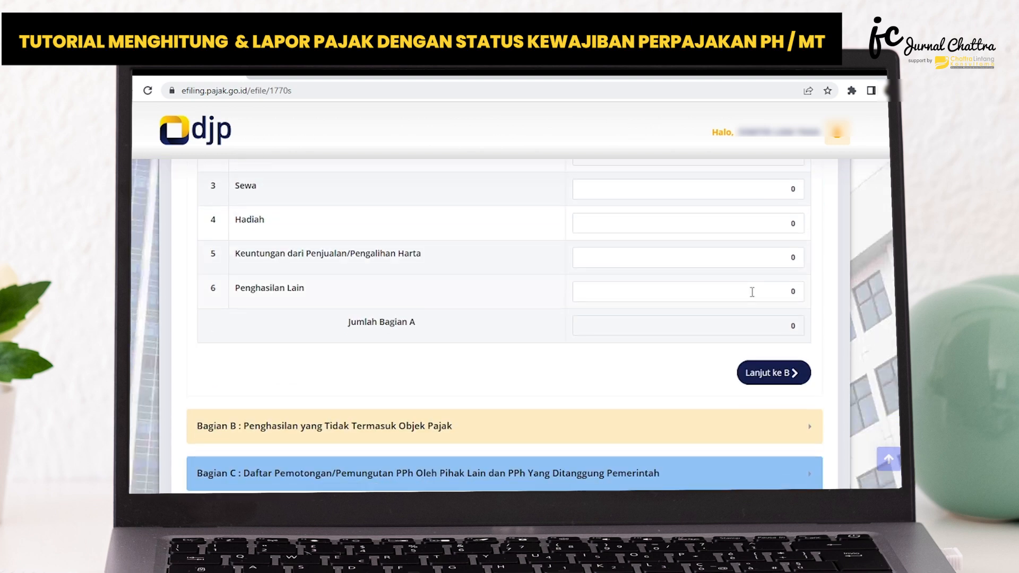
{"action": "scroll", "coordinate": [743, 291], "scroll_direction": "up", "scroll_amount": 3}
{"action": "scroll", "coordinate": [742, 293], "scroll_direction": "down", "scroll_amount": 3}
{"action": "left_click", "coordinate": [772, 374]}
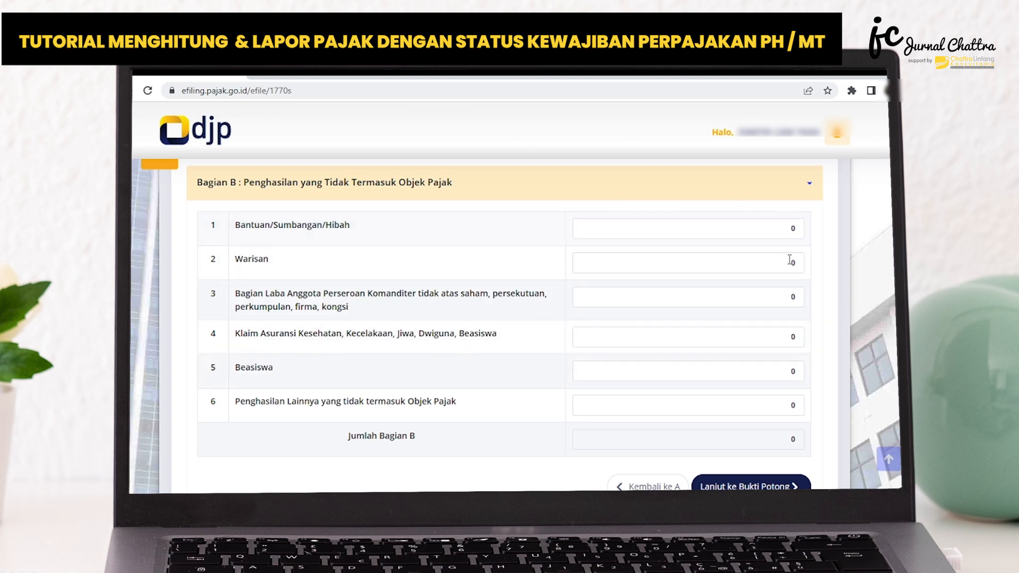
Review the non-taxable income categories in Bagian B and continue to the withholding slips in Bagian C.
{"action": "scroll", "coordinate": [770, 268], "scroll_direction": "down", "scroll_amount": 1}
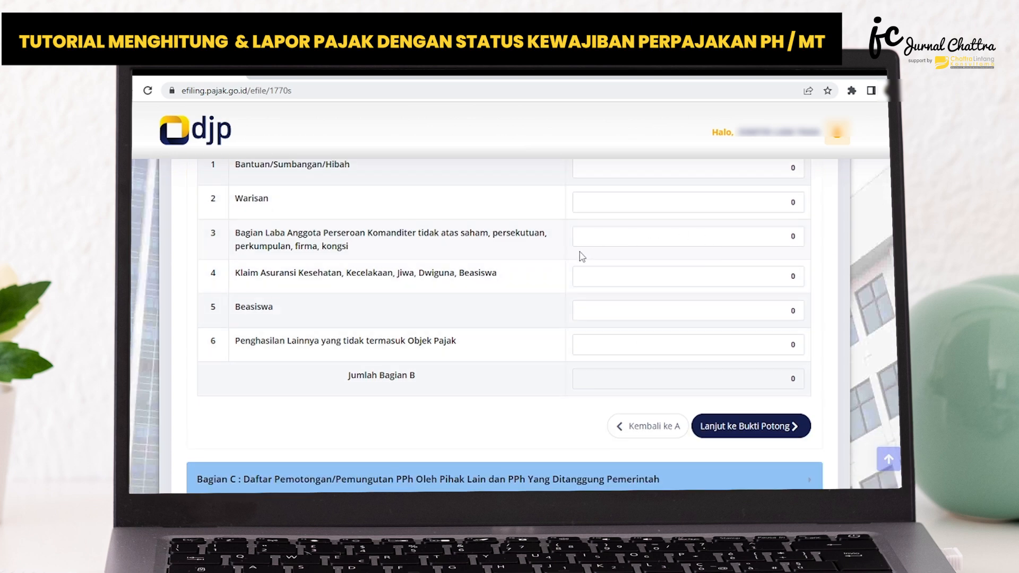
{"action": "scroll", "coordinate": [675, 373], "scroll_direction": "down", "scroll_amount": 1}
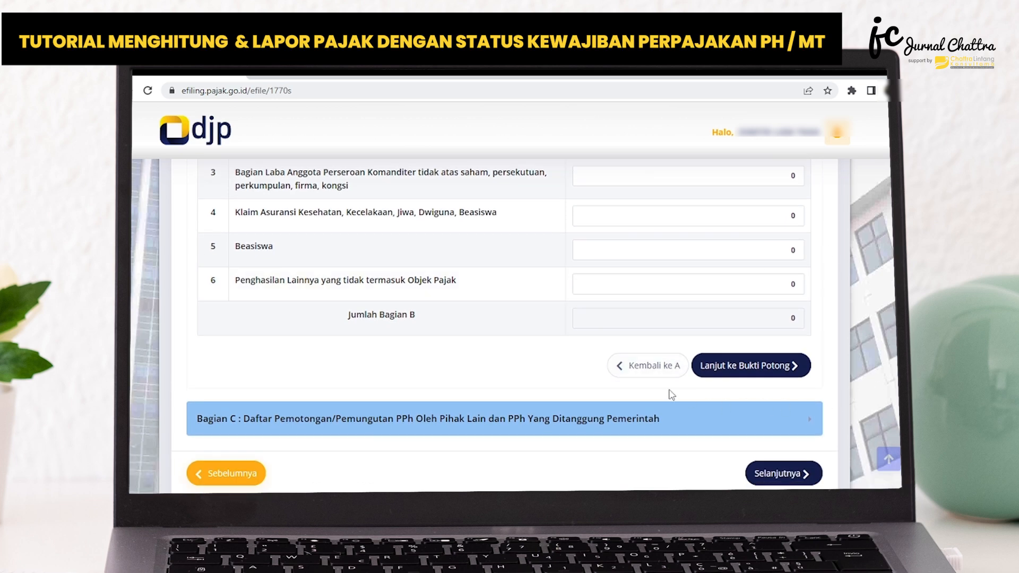
{"action": "left_click", "coordinate": [763, 372]}
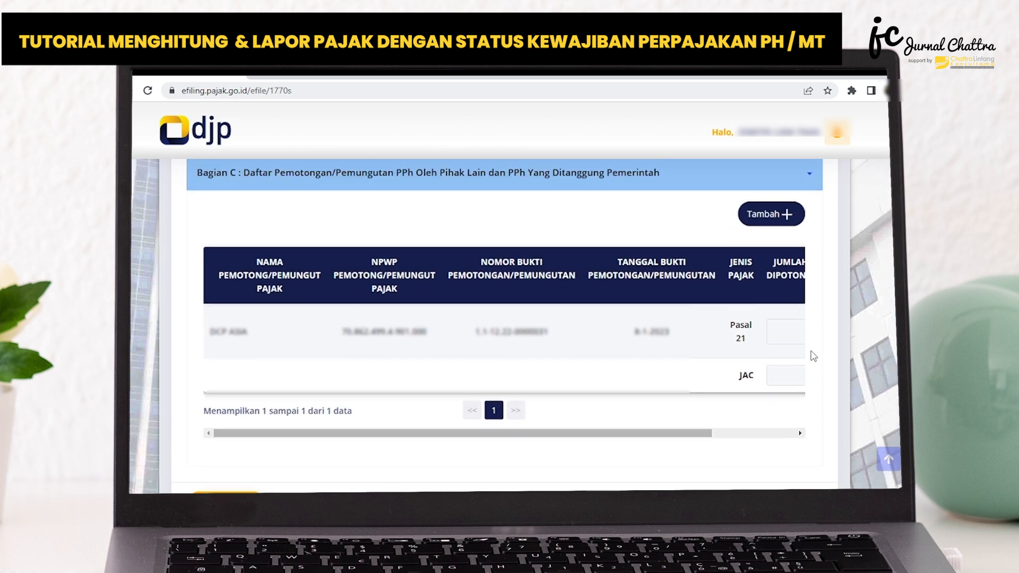
Examine the tax types and fields of a new withholding slip (Bukti Potong Baru) in Bagian C without saving it.
{"action": "scroll", "coordinate": [631, 352], "scroll_direction": "up", "scroll_amount": 1}
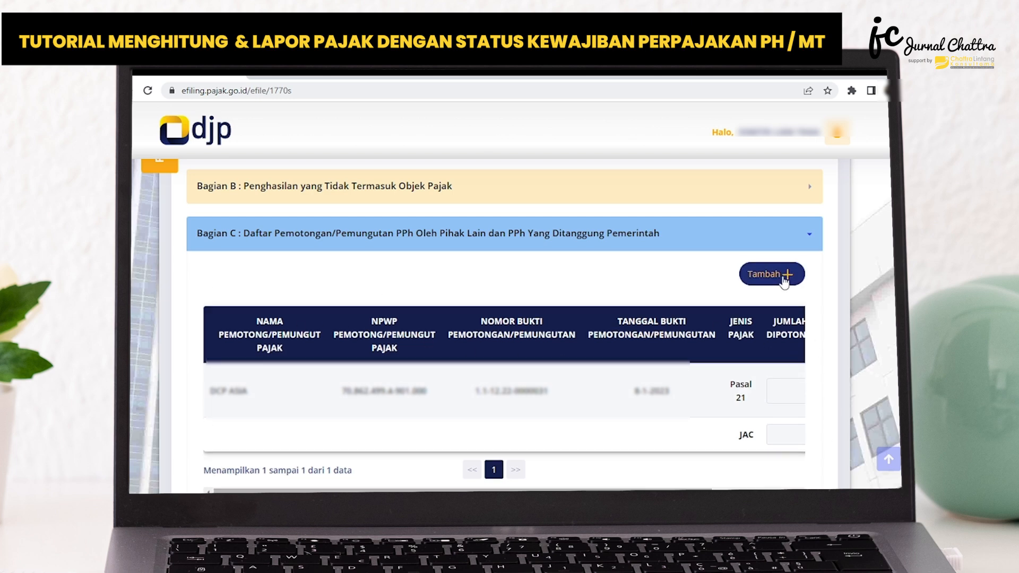
{"action": "left_click", "coordinate": [764, 275]}
{"action": "left_click", "coordinate": [556, 188]}
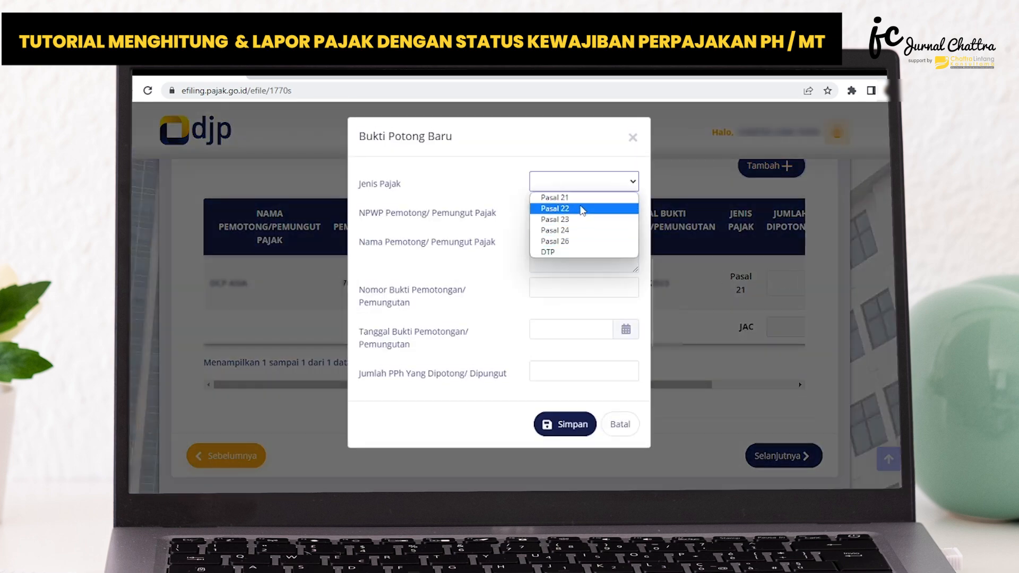
{"action": "left_click", "coordinate": [398, 213]}
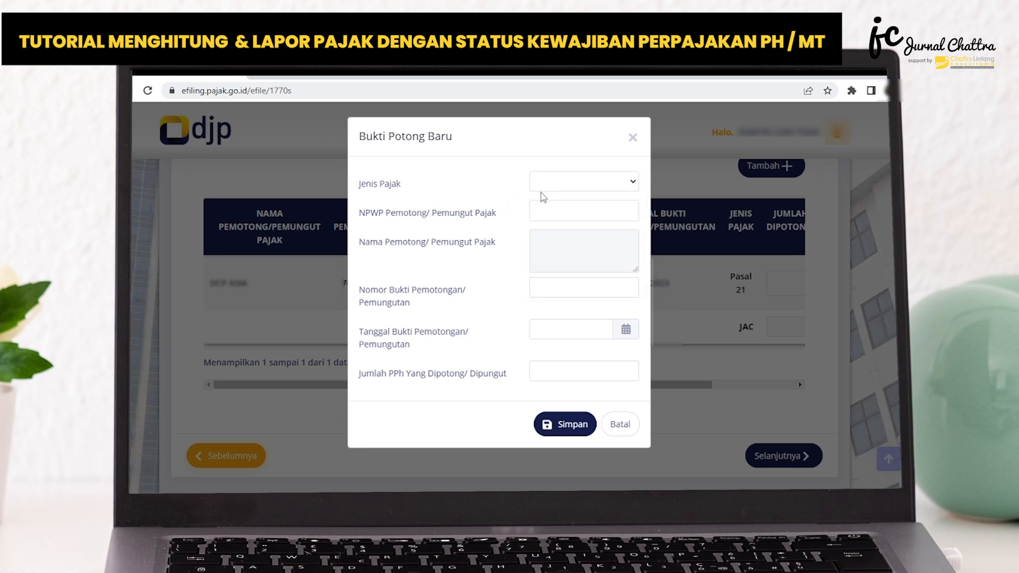
{"action": "left_click", "coordinate": [466, 209]}
{"action": "left_click", "coordinate": [620, 425]}
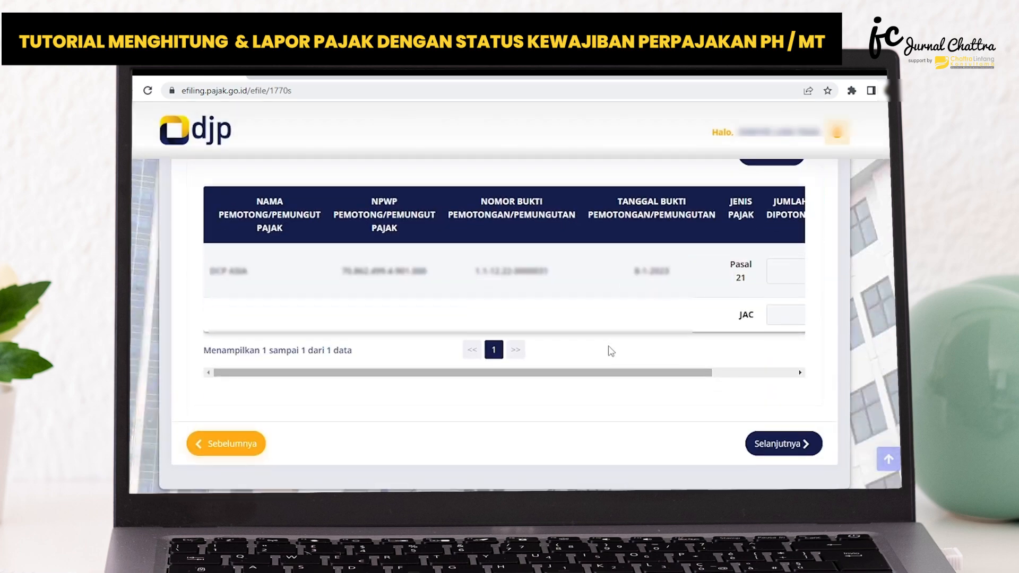
Continue to the Induk page and set Status Perkawinan to Kawin under Identitas.
{"action": "scroll", "coordinate": [478, 257], "scroll_direction": "down", "scroll_amount": 2}
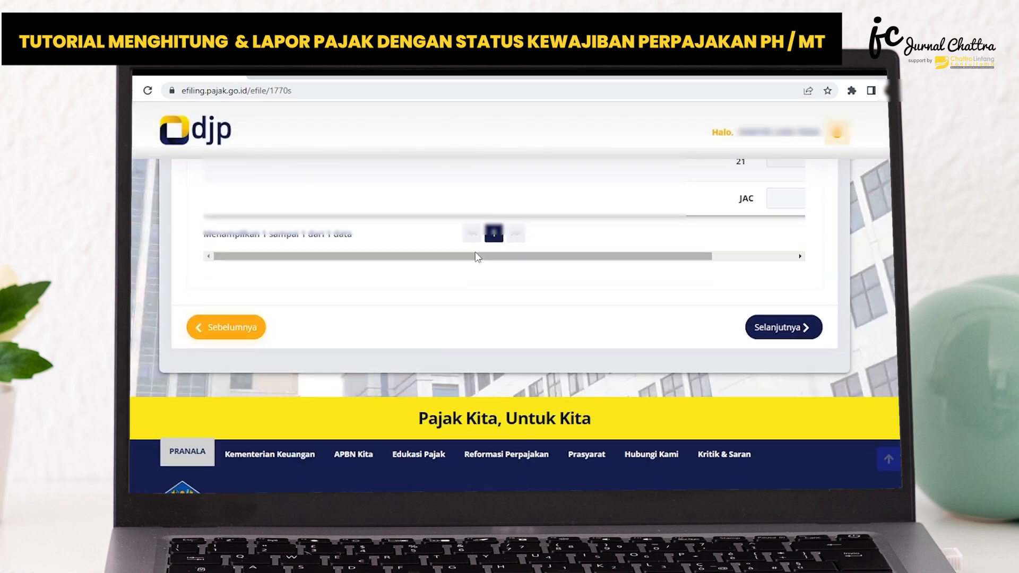
{"action": "left_click", "coordinate": [781, 327]}
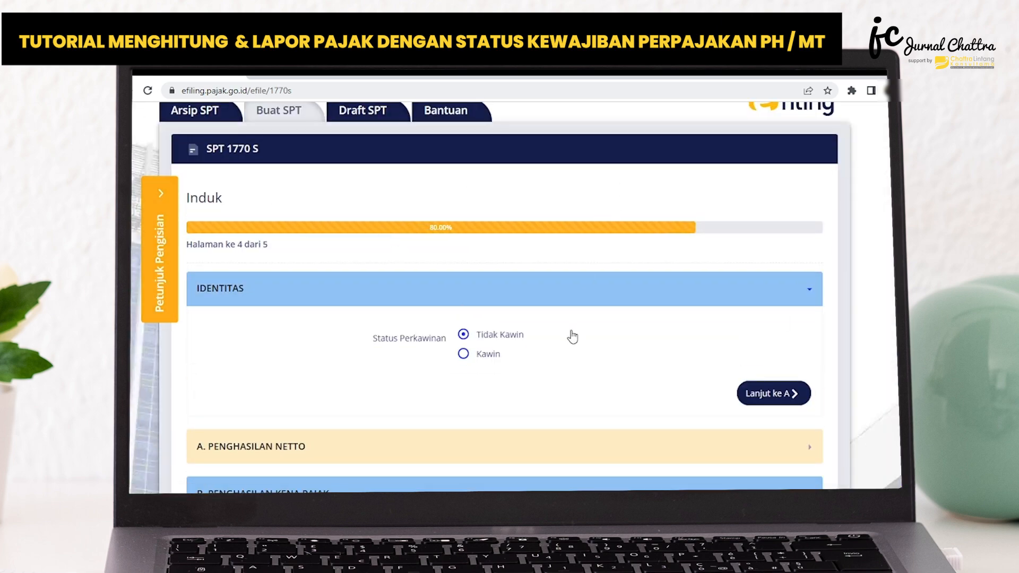
{"action": "scroll", "coordinate": [569, 312], "scroll_direction": "down", "scroll_amount": 3}
{"action": "scroll", "coordinate": [569, 311], "scroll_direction": "up", "scroll_amount": 3}
{"action": "left_click", "coordinate": [491, 357]}
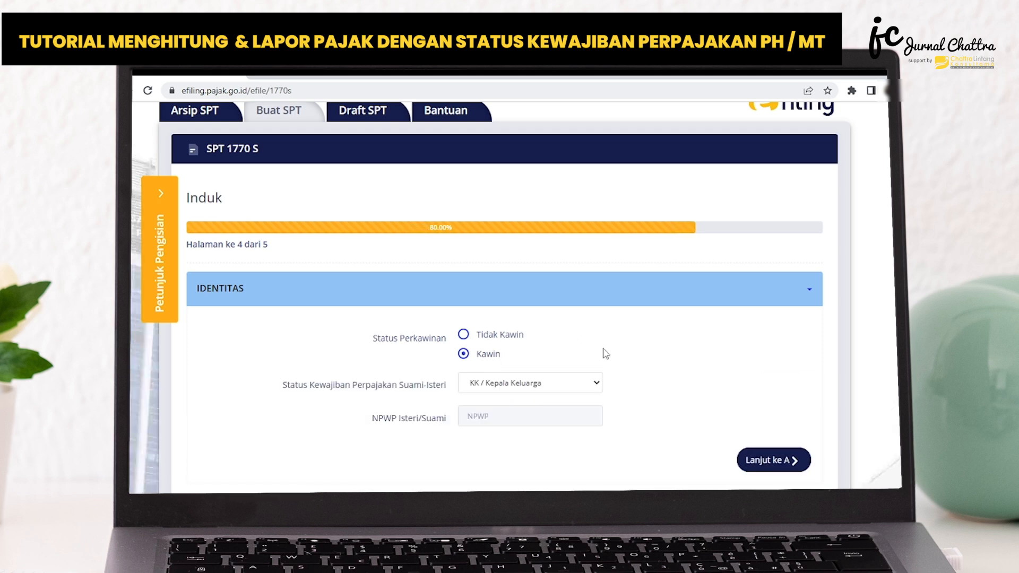
Set the spouses' tax obligation status to PH / Pisah Harta, paste the spouse's NPWP, and continue to A. Penghasilan Netto.
{"action": "scroll", "coordinate": [592, 346], "scroll_direction": "down", "scroll_amount": 2}
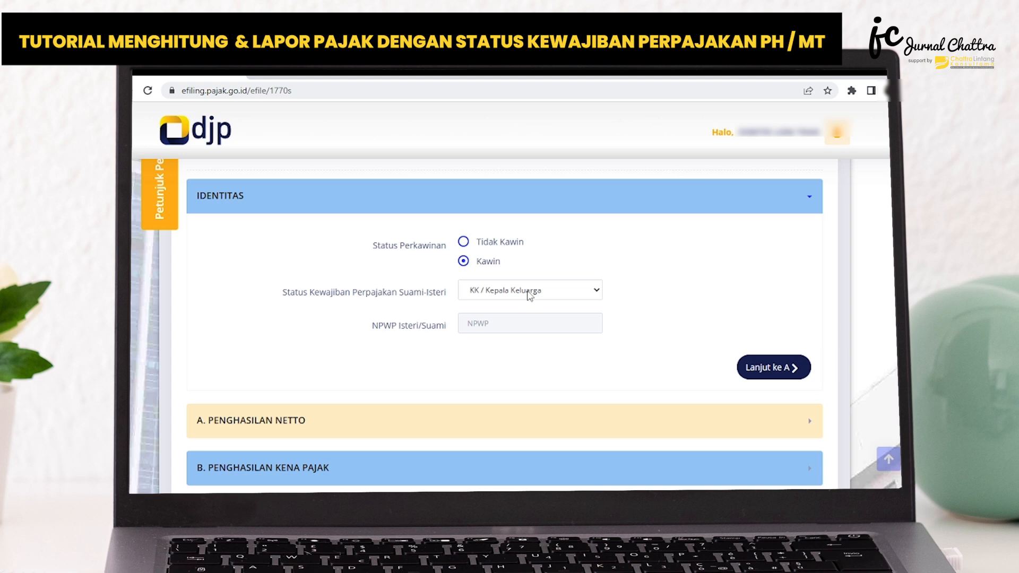
{"action": "left_click", "coordinate": [530, 295]}
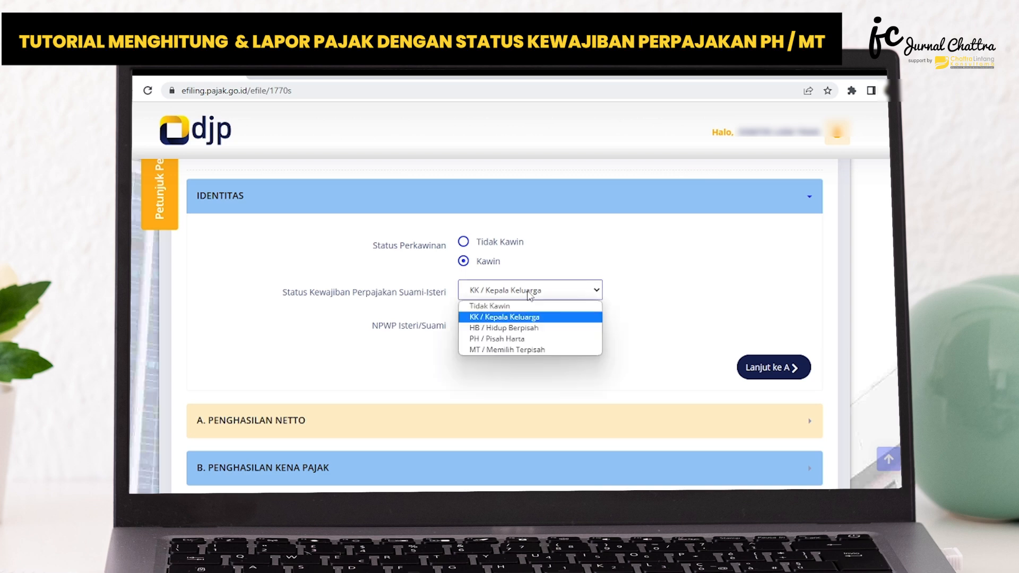
{"action": "left_click", "coordinate": [515, 344]}
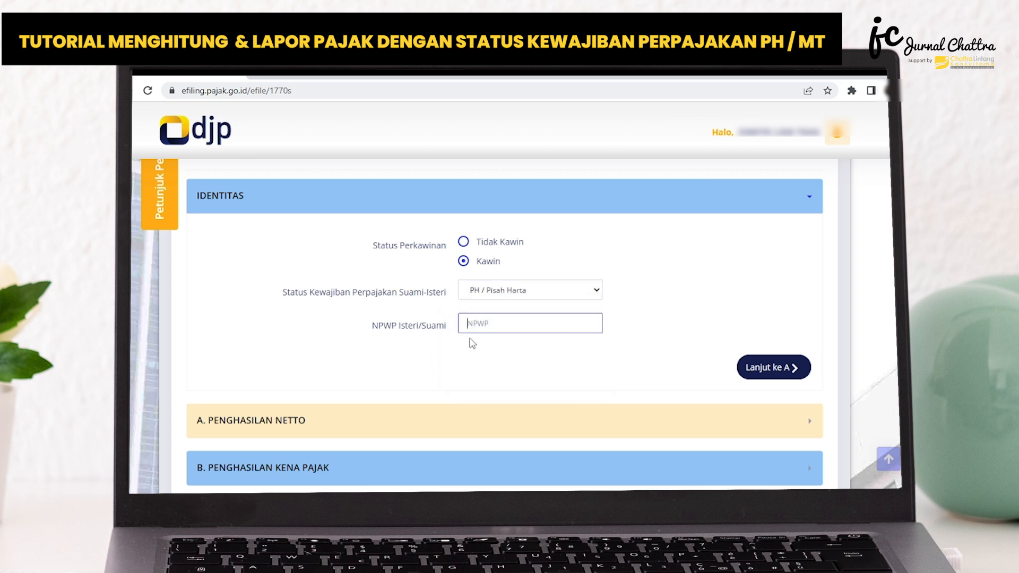
{"action": "key", "text": "ctrl+v"}
{"action": "left_click", "coordinate": [773, 367]}
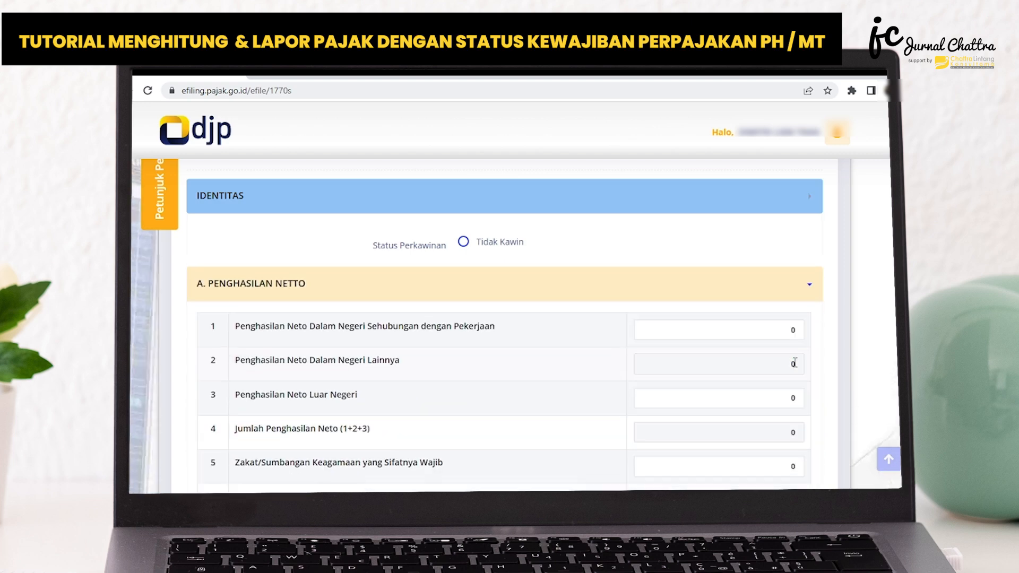
Enter 200.000.000 from the Excel calculation as Penghasilan Neto Dalam Negeri Sehubungan dengan Pekerjaan and continue to B. Penghasilan Kena Pajak.
{"action": "left_click", "coordinate": [718, 294]}
{"action": "left_click_drag", "start_coordinate": [726, 293], "coordinate": [806, 296]}
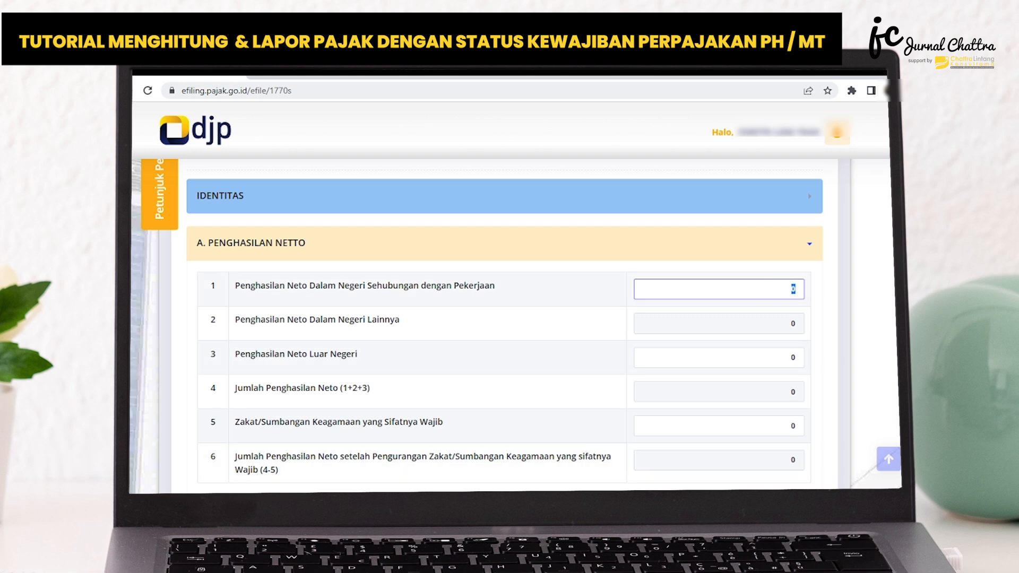
{"action": "left_click", "coordinate": [575, 473]}
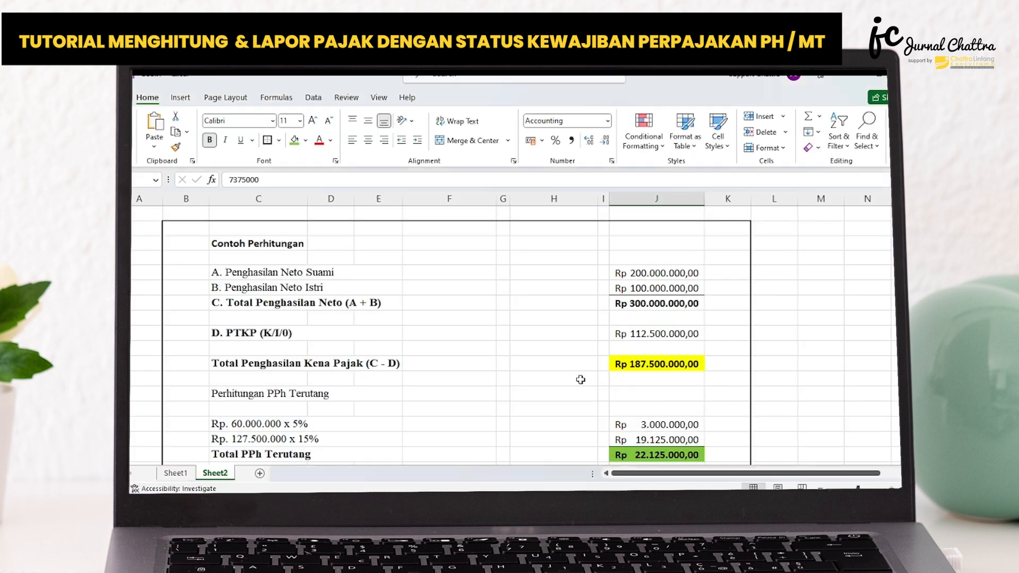
{"action": "key", "text": "alt+Tab"}
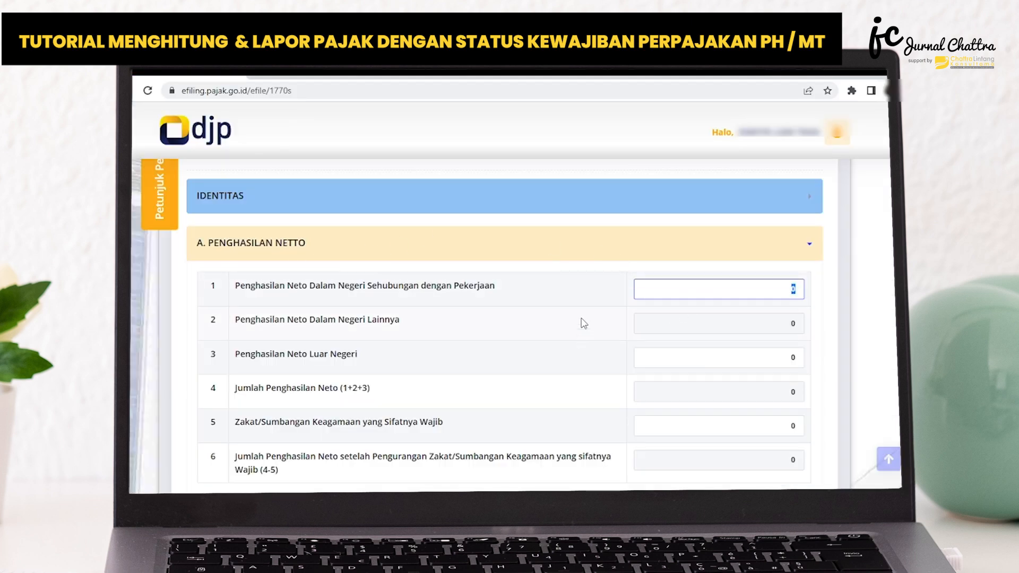
{"action": "key", "text": "alt+Tab"}
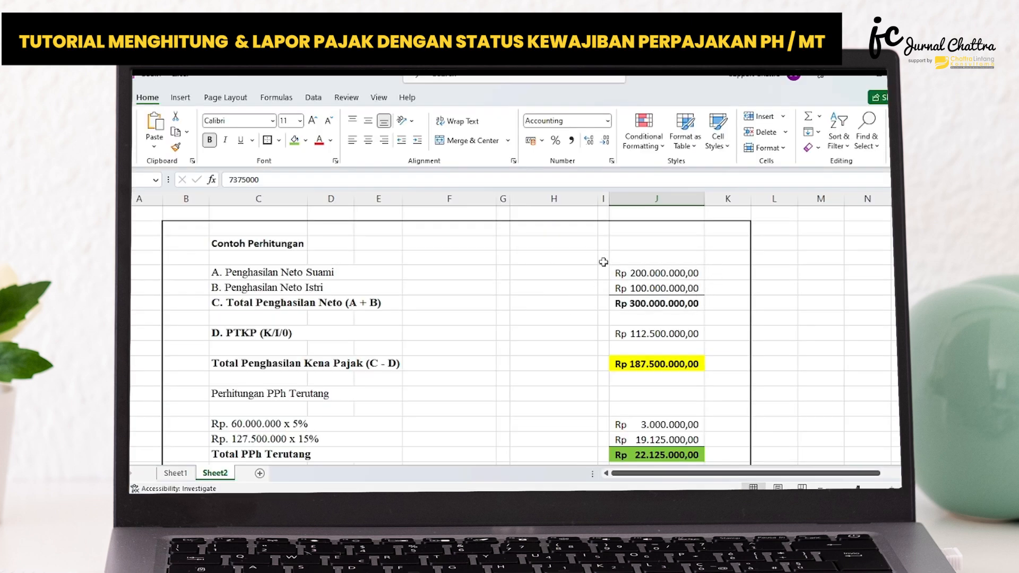
{"action": "key", "text": "alt+Tab"}
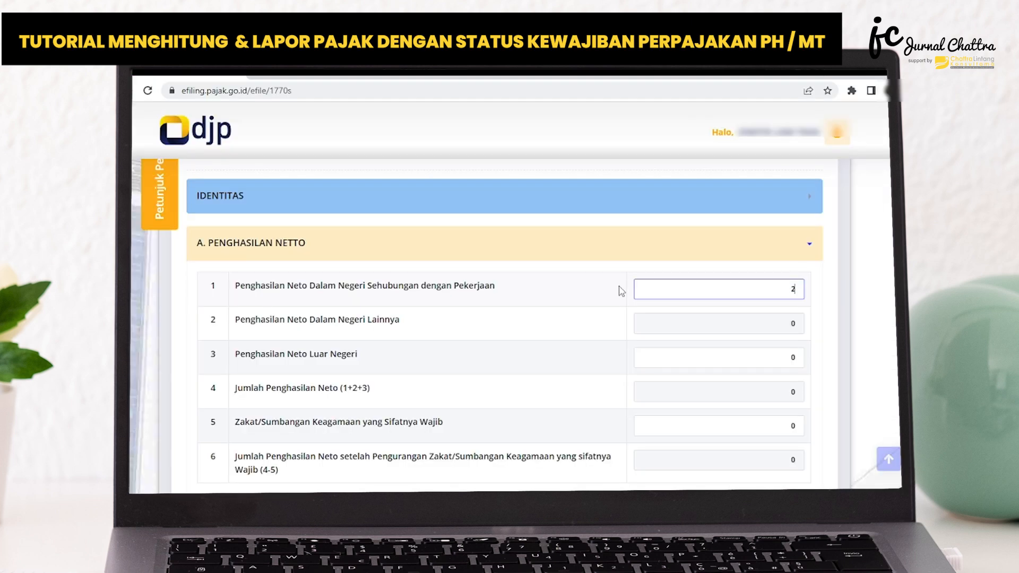
{"action": "type", "text": "200.000.000"}
{"action": "key", "text": "Tab"}
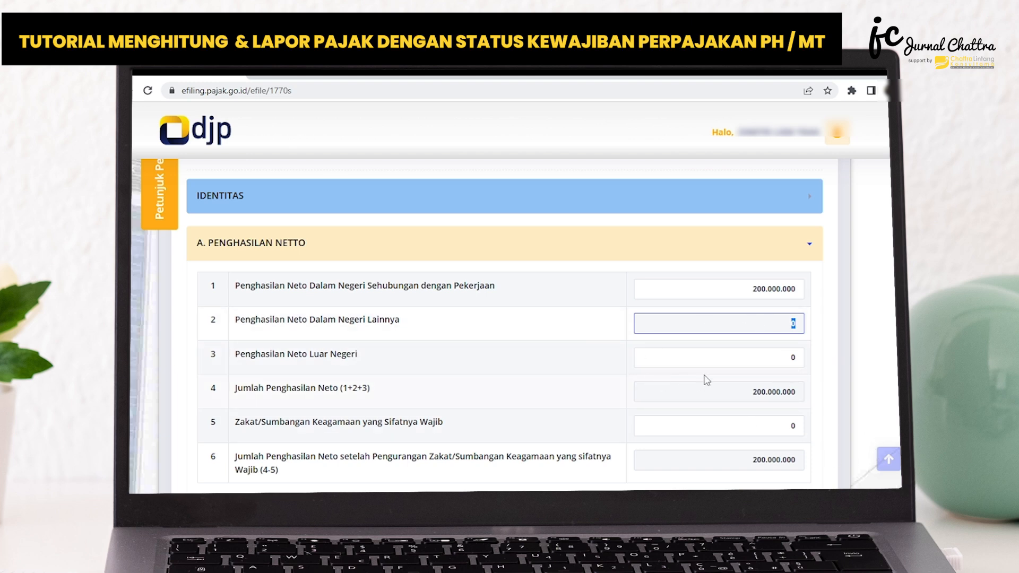
{"action": "scroll", "coordinate": [807, 356], "scroll_direction": "down", "scroll_amount": 1}
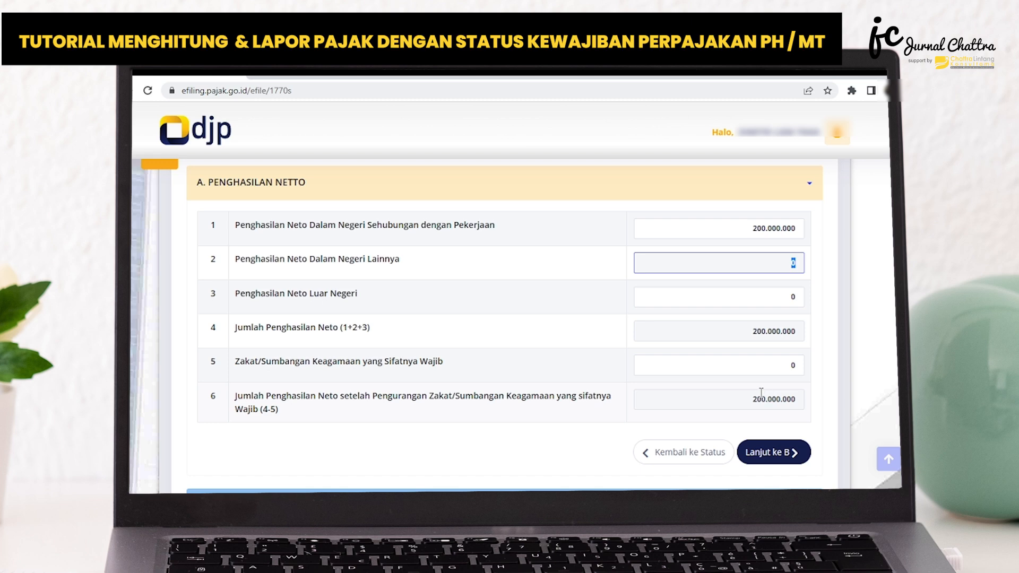
{"action": "scroll", "coordinate": [751, 423], "scroll_direction": "down", "scroll_amount": 1}
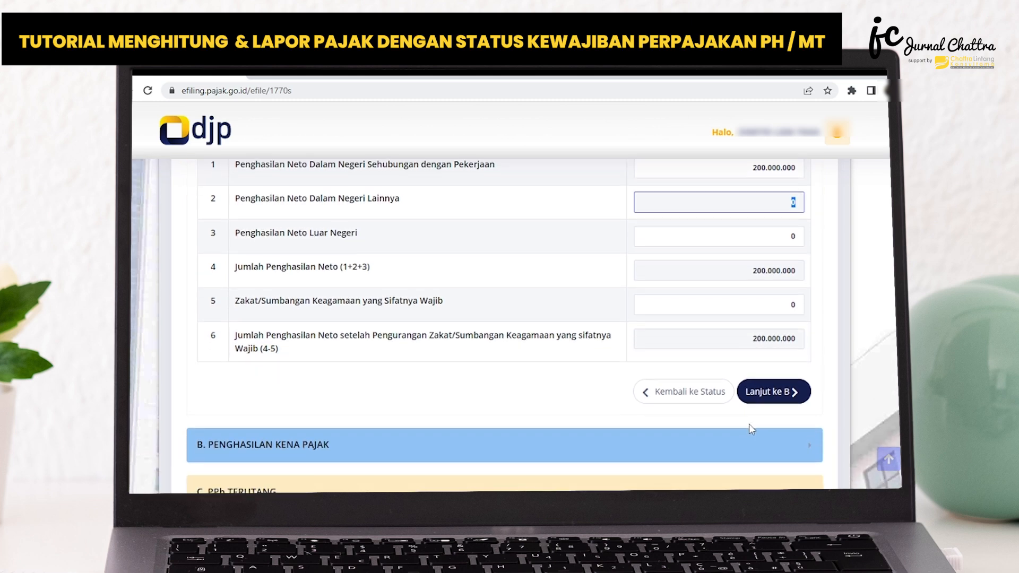
{"action": "left_click", "coordinate": [767, 393]}
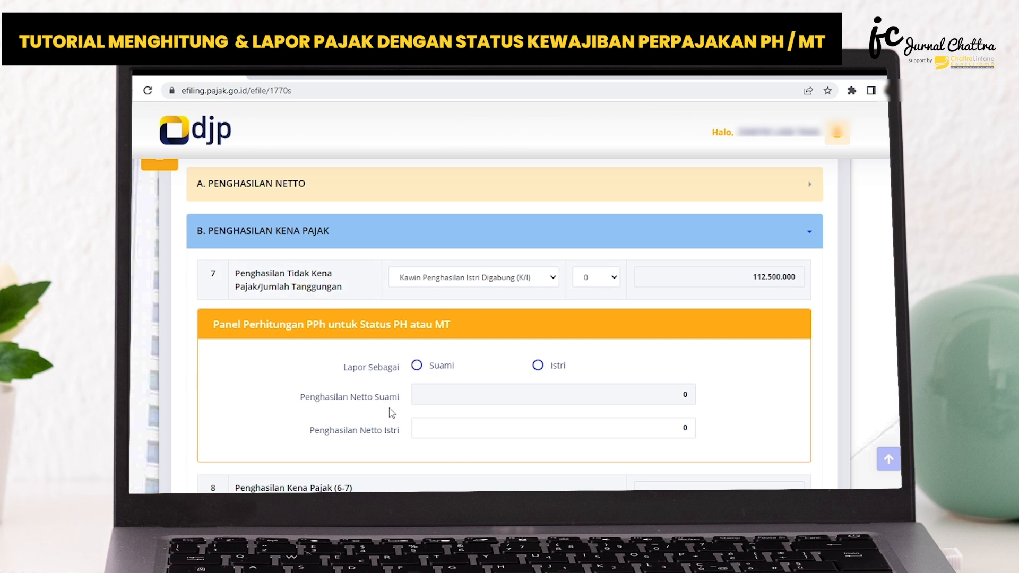
Report as Suami, enter 100.000.000 from the Excel calculation as Penghasilan Netto Istri, and continue to C. PPh Terutang.
{"action": "left_click", "coordinate": [423, 366]}
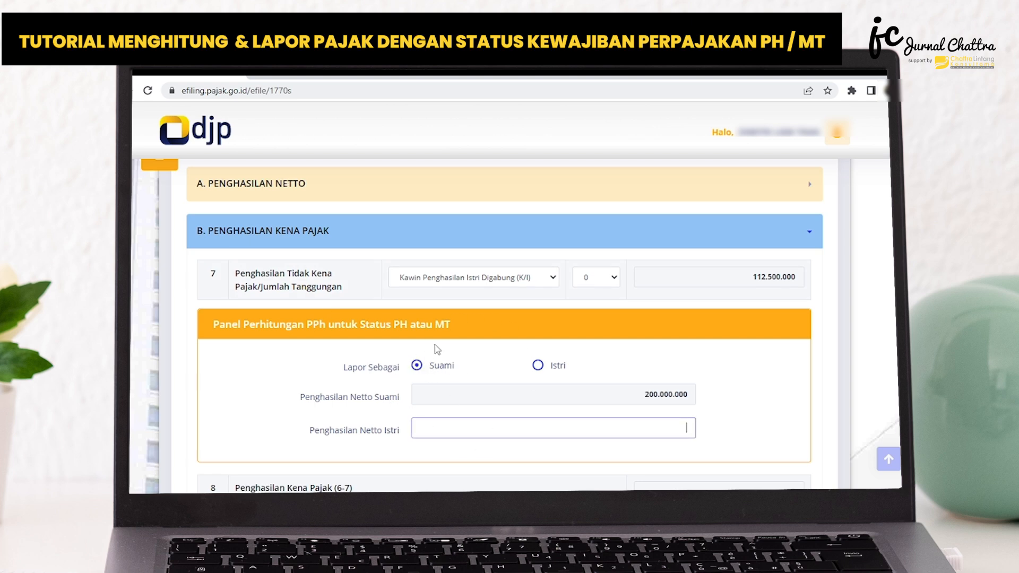
{"action": "scroll", "coordinate": [433, 361], "scroll_direction": "down", "scroll_amount": 1}
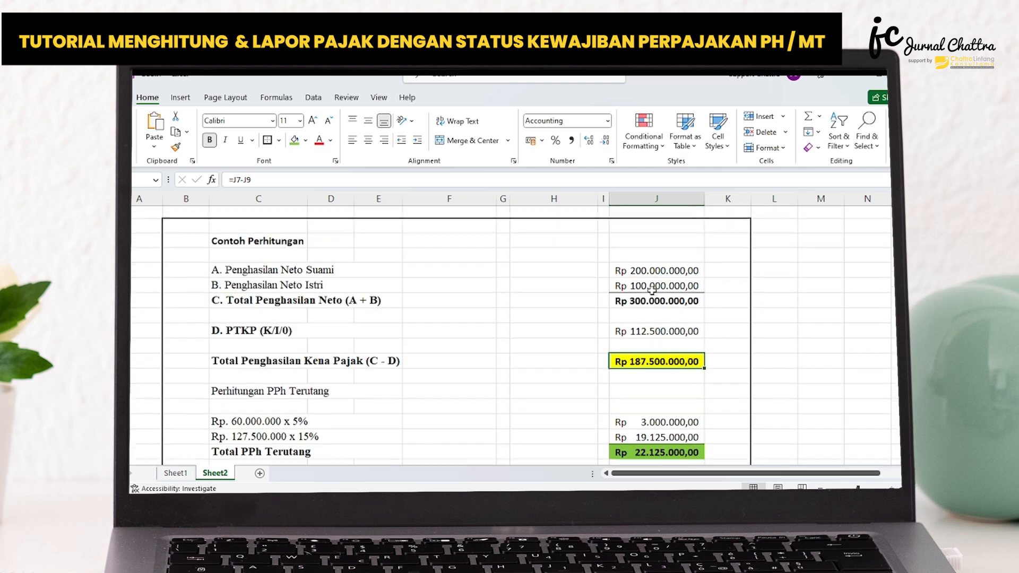
{"action": "left_click", "coordinate": [643, 290]}
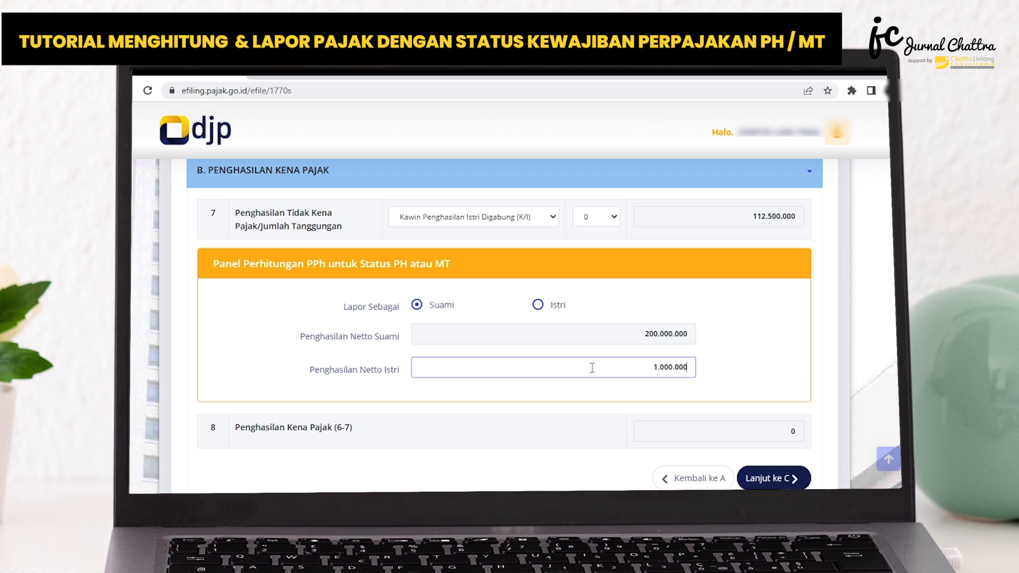
{"action": "key", "text": "Tab"}
{"action": "scroll", "coordinate": [598, 368], "scroll_direction": "down", "scroll_amount": 1}
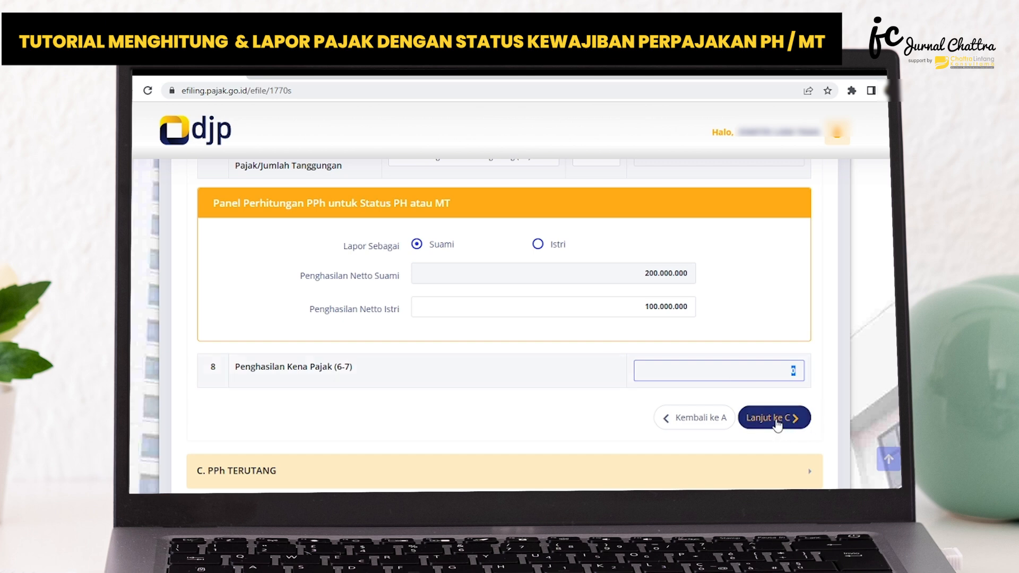
{"action": "scroll", "coordinate": [777, 422], "scroll_direction": "down", "scroll_amount": 1}
{"action": "left_click", "coordinate": [779, 358]}
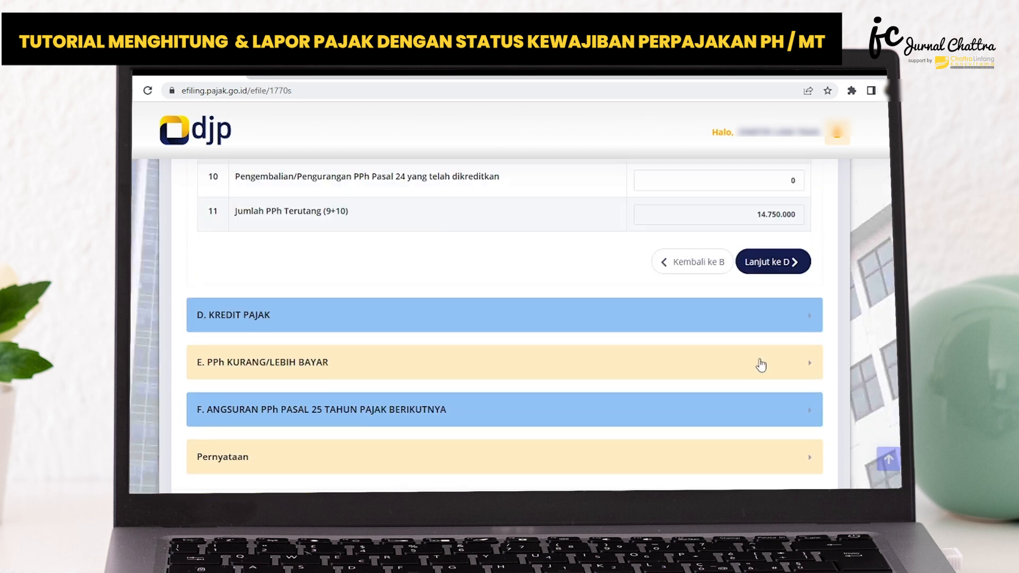
Compare PPh Terutang in section C with PPh Suami in the Excel calculation and continue to D. Kredit Pajak.
{"action": "scroll", "coordinate": [765, 366], "scroll_direction": "up", "scroll_amount": 2}
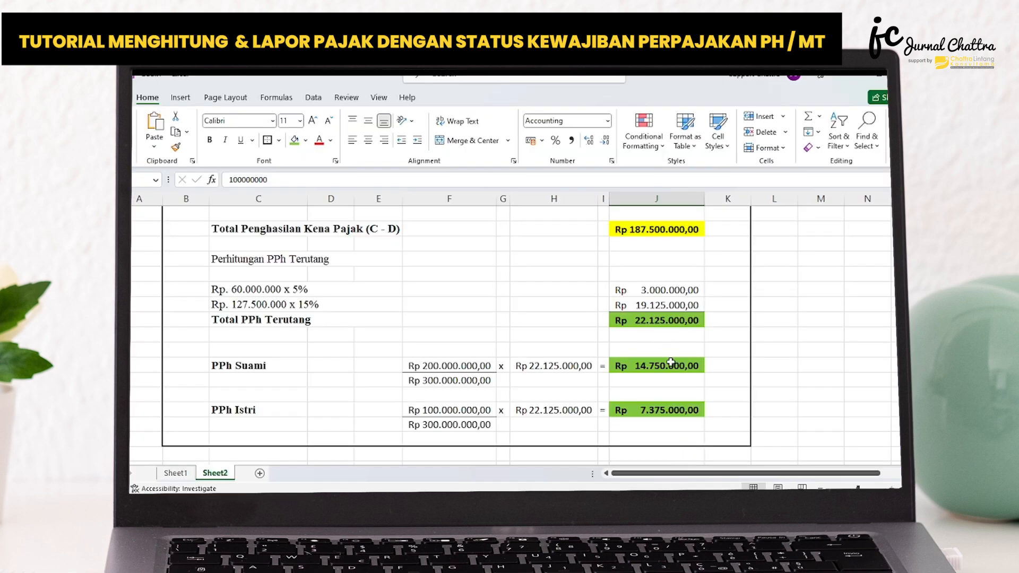
{"action": "left_click", "coordinate": [666, 365]}
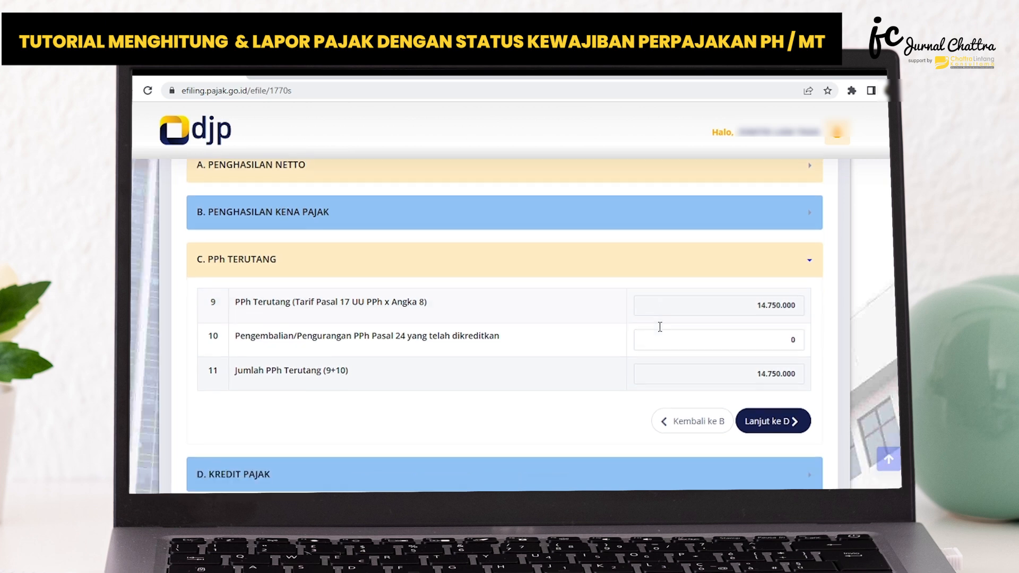
{"action": "scroll", "coordinate": [660, 276], "scroll_direction": "down", "scroll_amount": 3}
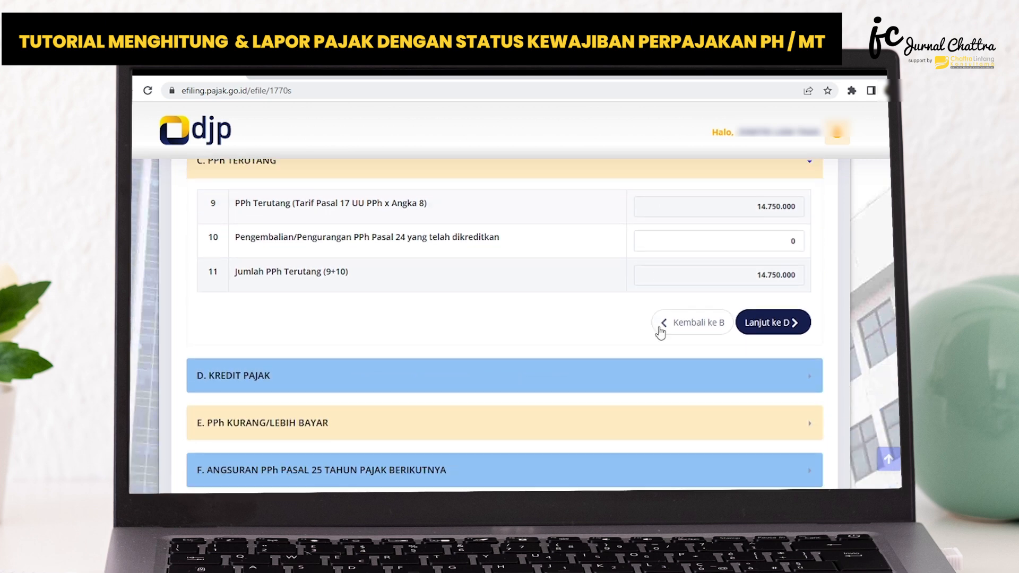
{"action": "left_click", "coordinate": [773, 323]}
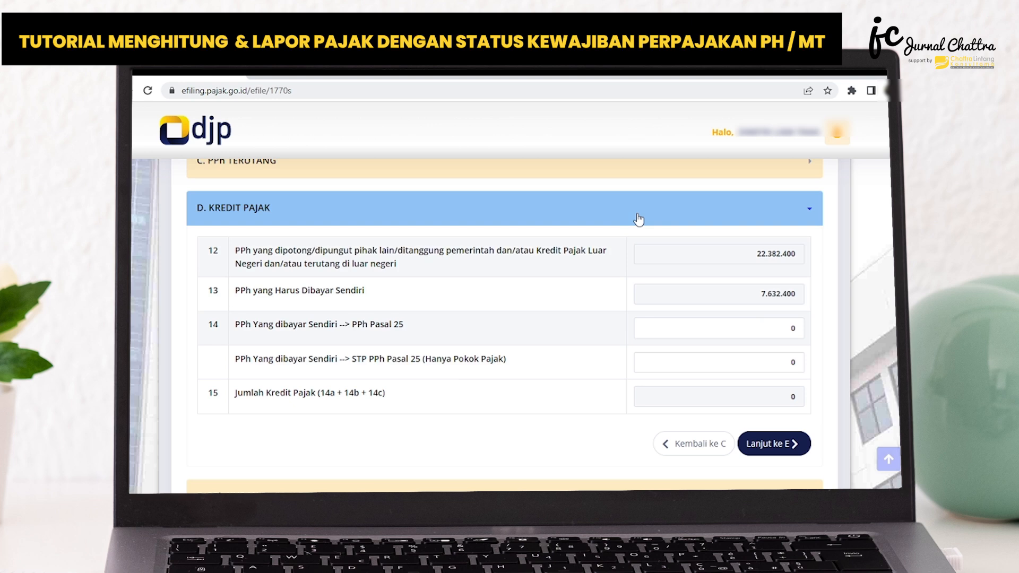
Review the tax credit rows in D. Kredit Pajak and continue to E. PPh Kurang/Lebih Bayar.
{"action": "scroll", "coordinate": [423, 243], "scroll_direction": "down", "scroll_amount": 2}
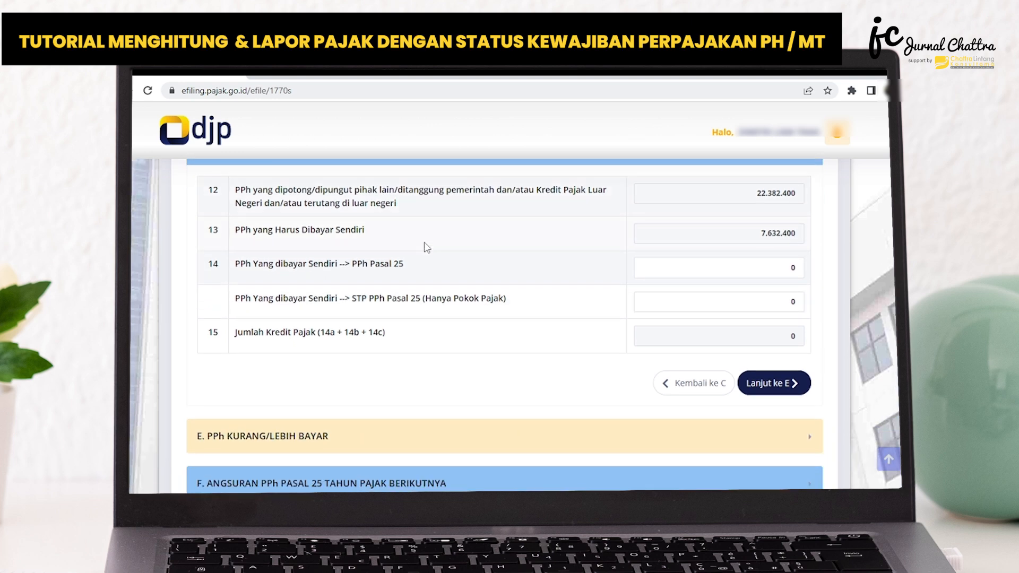
{"action": "scroll", "coordinate": [423, 244], "scroll_direction": "up", "scroll_amount": 2}
{"action": "left_click", "coordinate": [781, 444]}
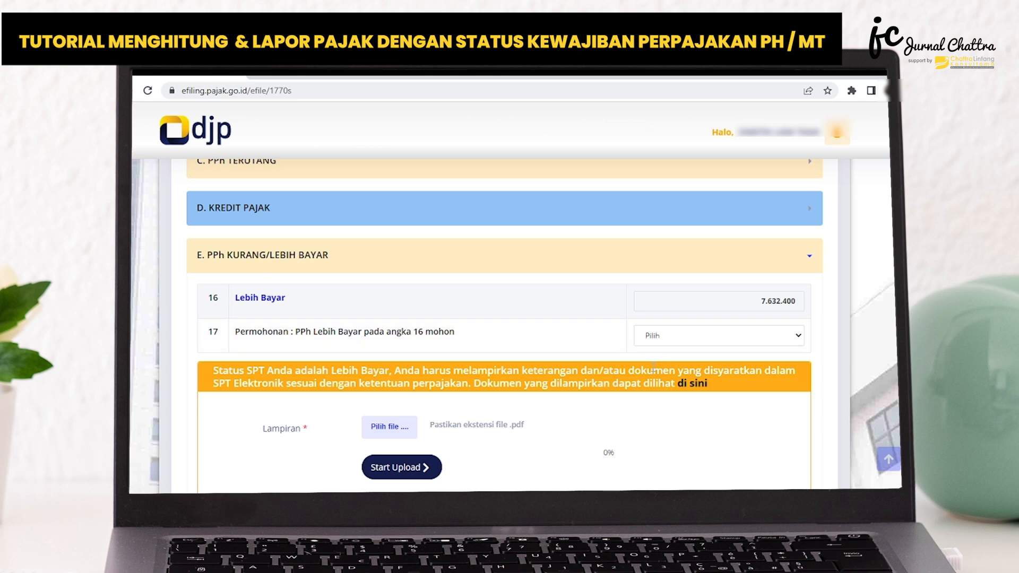
Review the Lebih Bayar request and attachment fields in section E and continue through section F to Pernyataan.
{"action": "scroll", "coordinate": [582, 357], "scroll_direction": "down", "scroll_amount": 1}
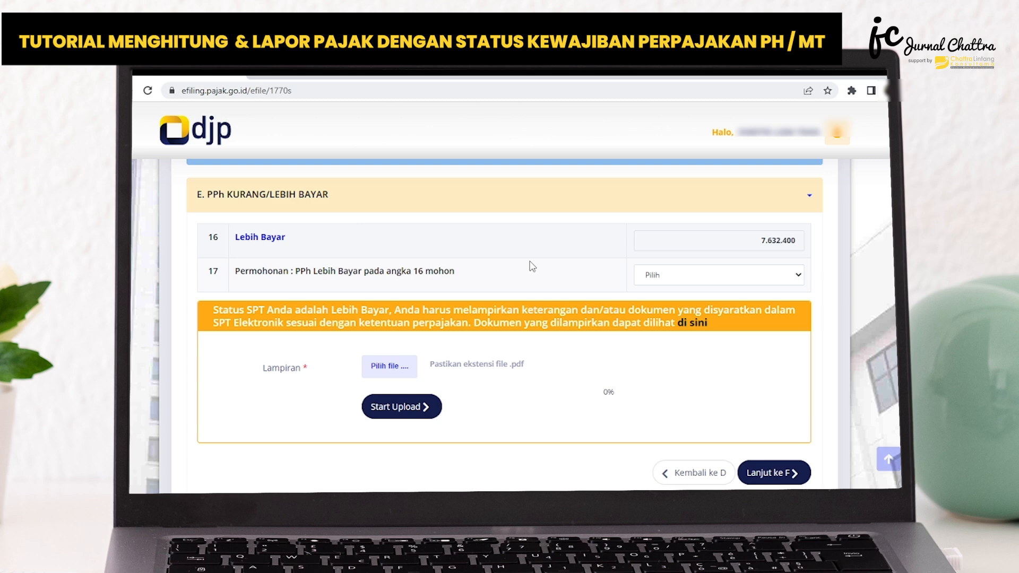
{"action": "scroll", "coordinate": [526, 270], "scroll_direction": "down", "scroll_amount": 1}
{"action": "scroll", "coordinate": [525, 270], "scroll_direction": "up", "scroll_amount": 1}
{"action": "scroll", "coordinate": [525, 269], "scroll_direction": "down", "scroll_amount": 3}
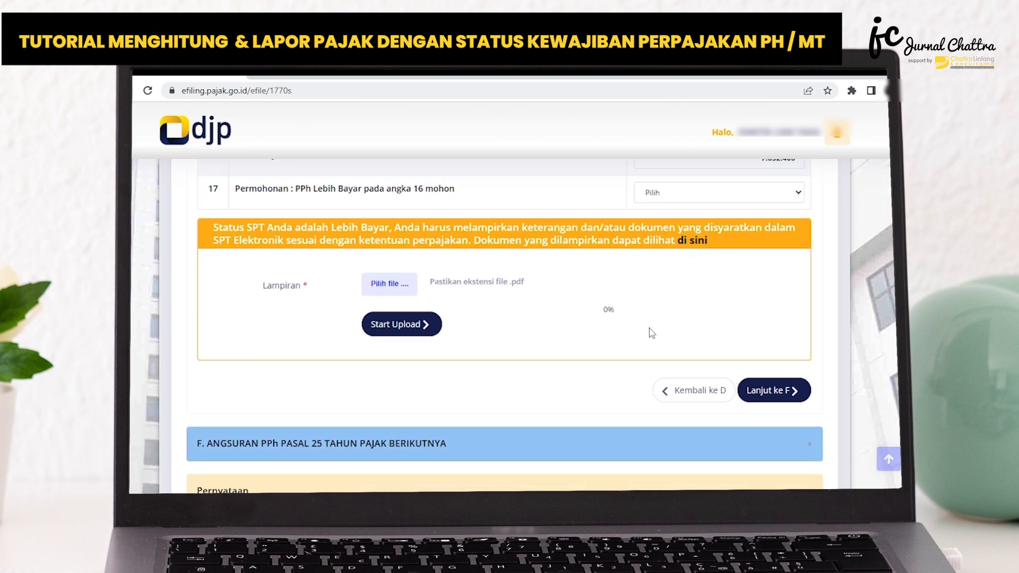
{"action": "left_click", "coordinate": [773, 354]}
{"action": "scroll", "coordinate": [518, 289], "scroll_direction": "down", "scroll_amount": 1}
{"action": "scroll", "coordinate": [519, 288], "scroll_direction": "up", "scroll_amount": 2}
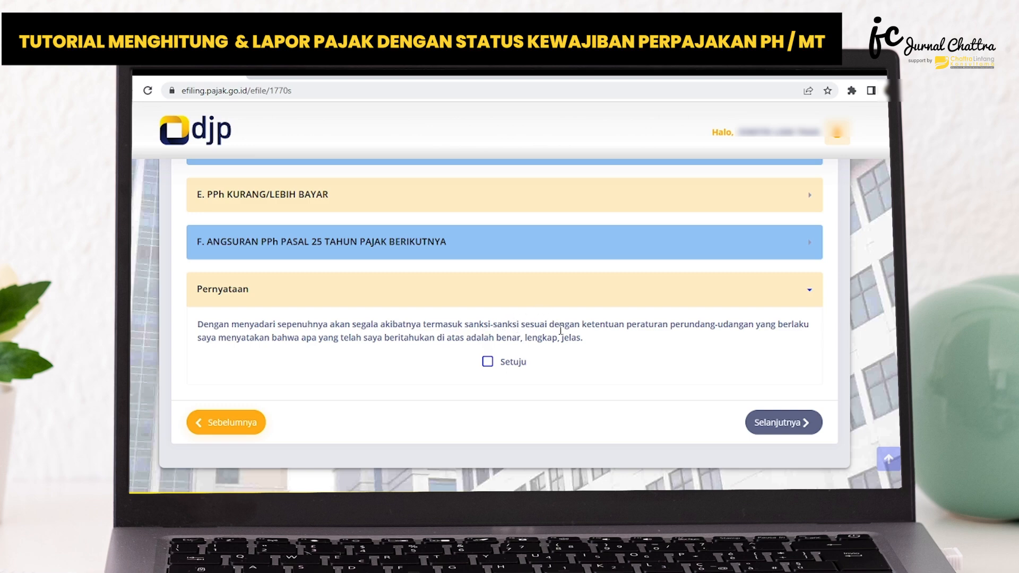
Agree to the declaration under Pernyataan with Setuju and close the information dialog about the SPT status.
{"action": "left_click", "coordinate": [487, 364]}
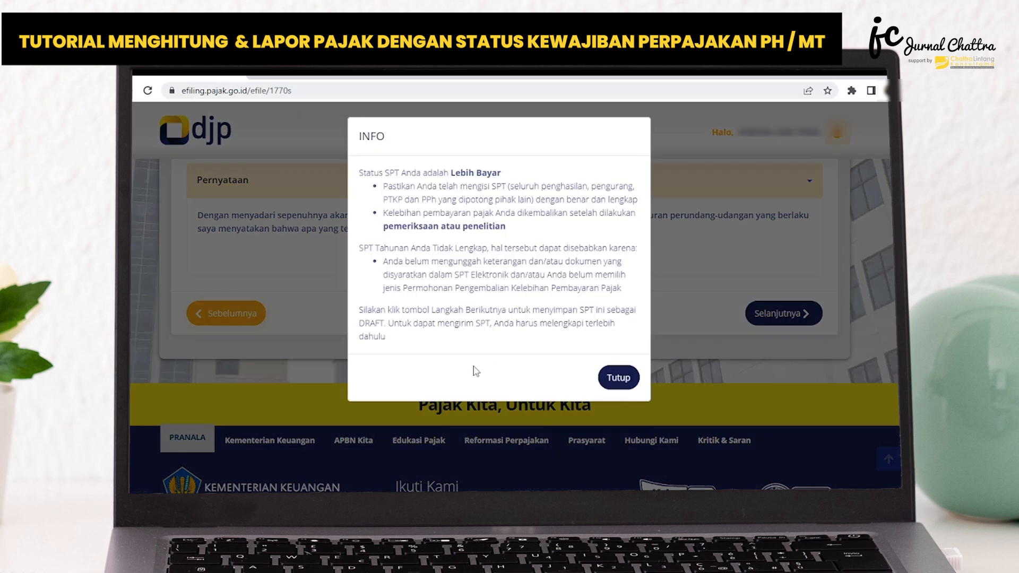
{"action": "left_click", "coordinate": [624, 389]}
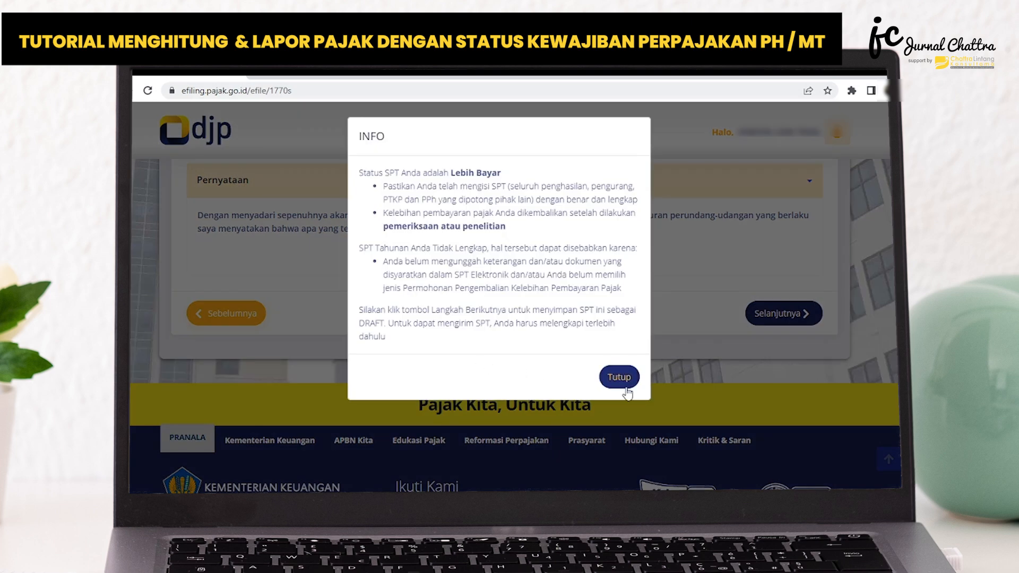
{"action": "left_click", "coordinate": [626, 389]}
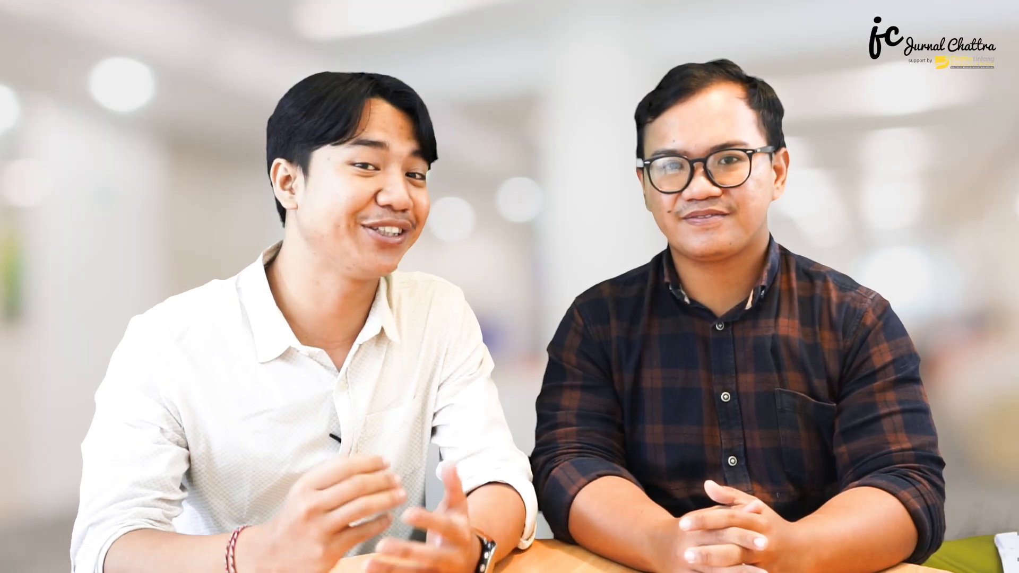